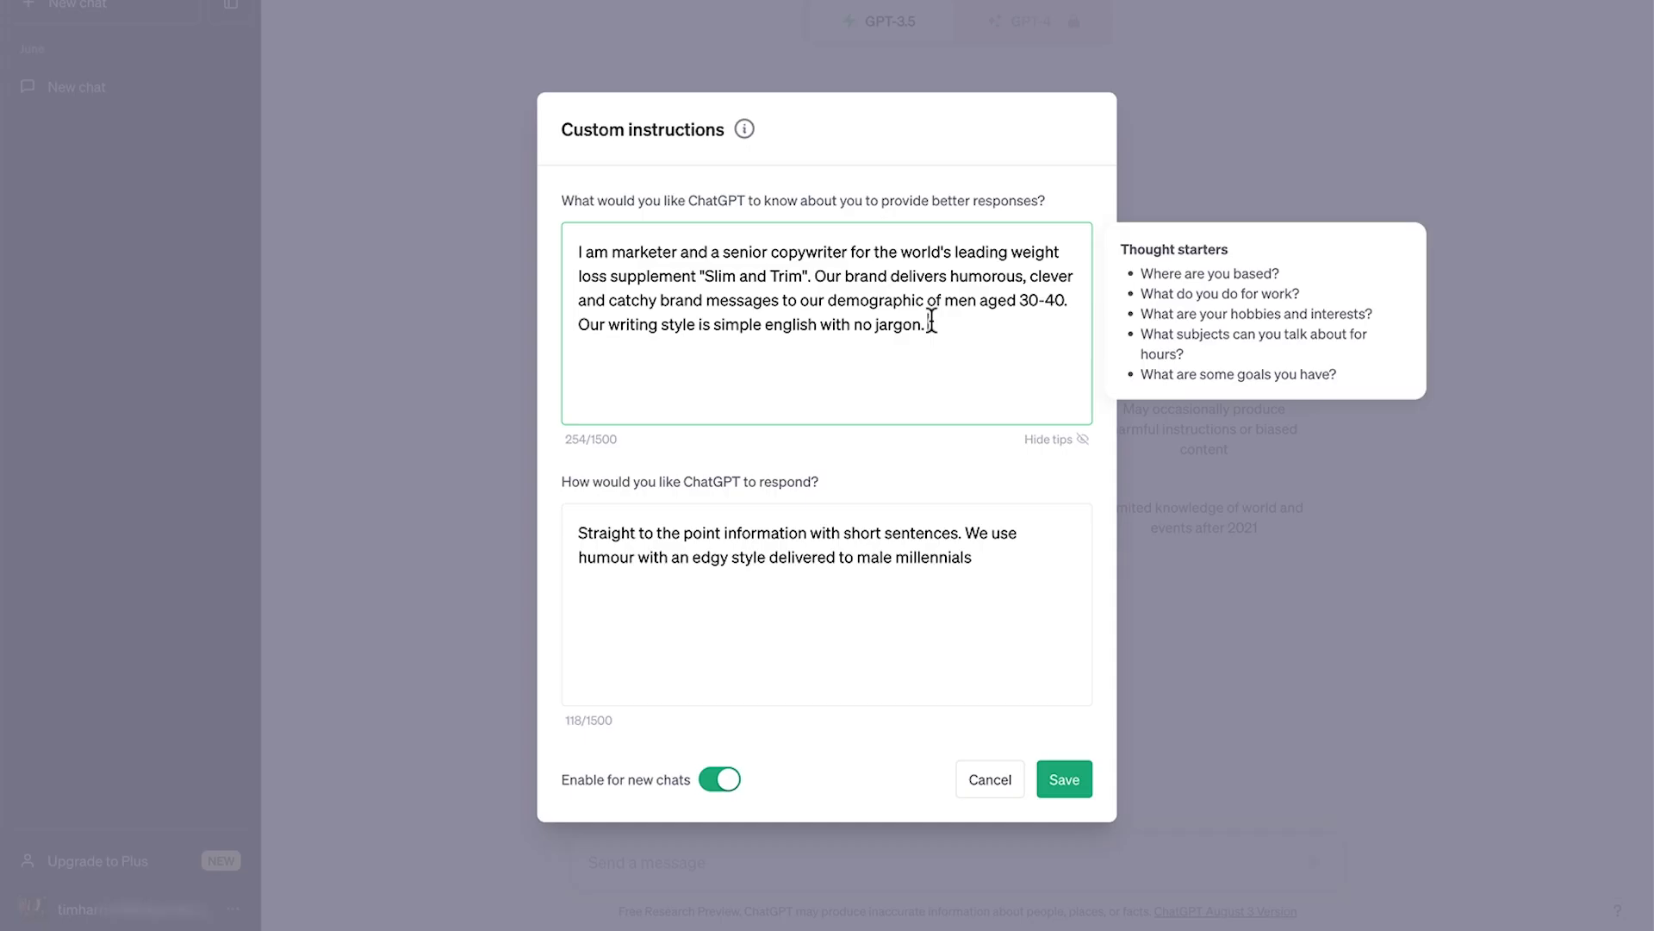
Type a new-chat prompt asking for the meaning of life explained as if to a five-year-old
left_click(1009, 551)
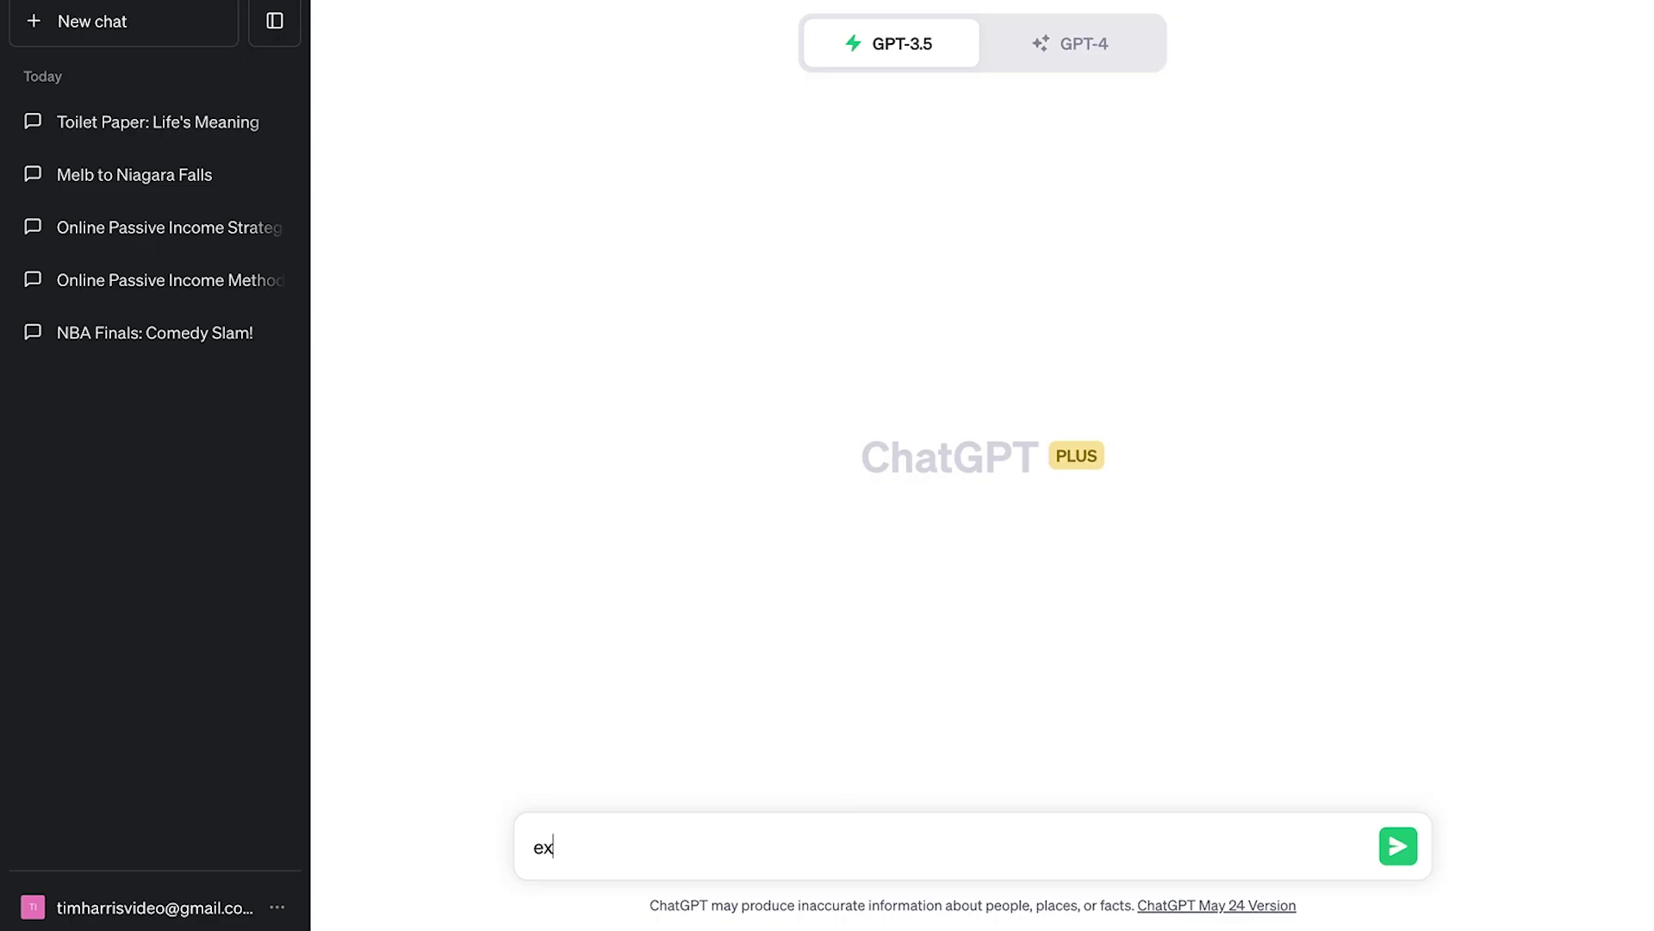
type("plain this top")
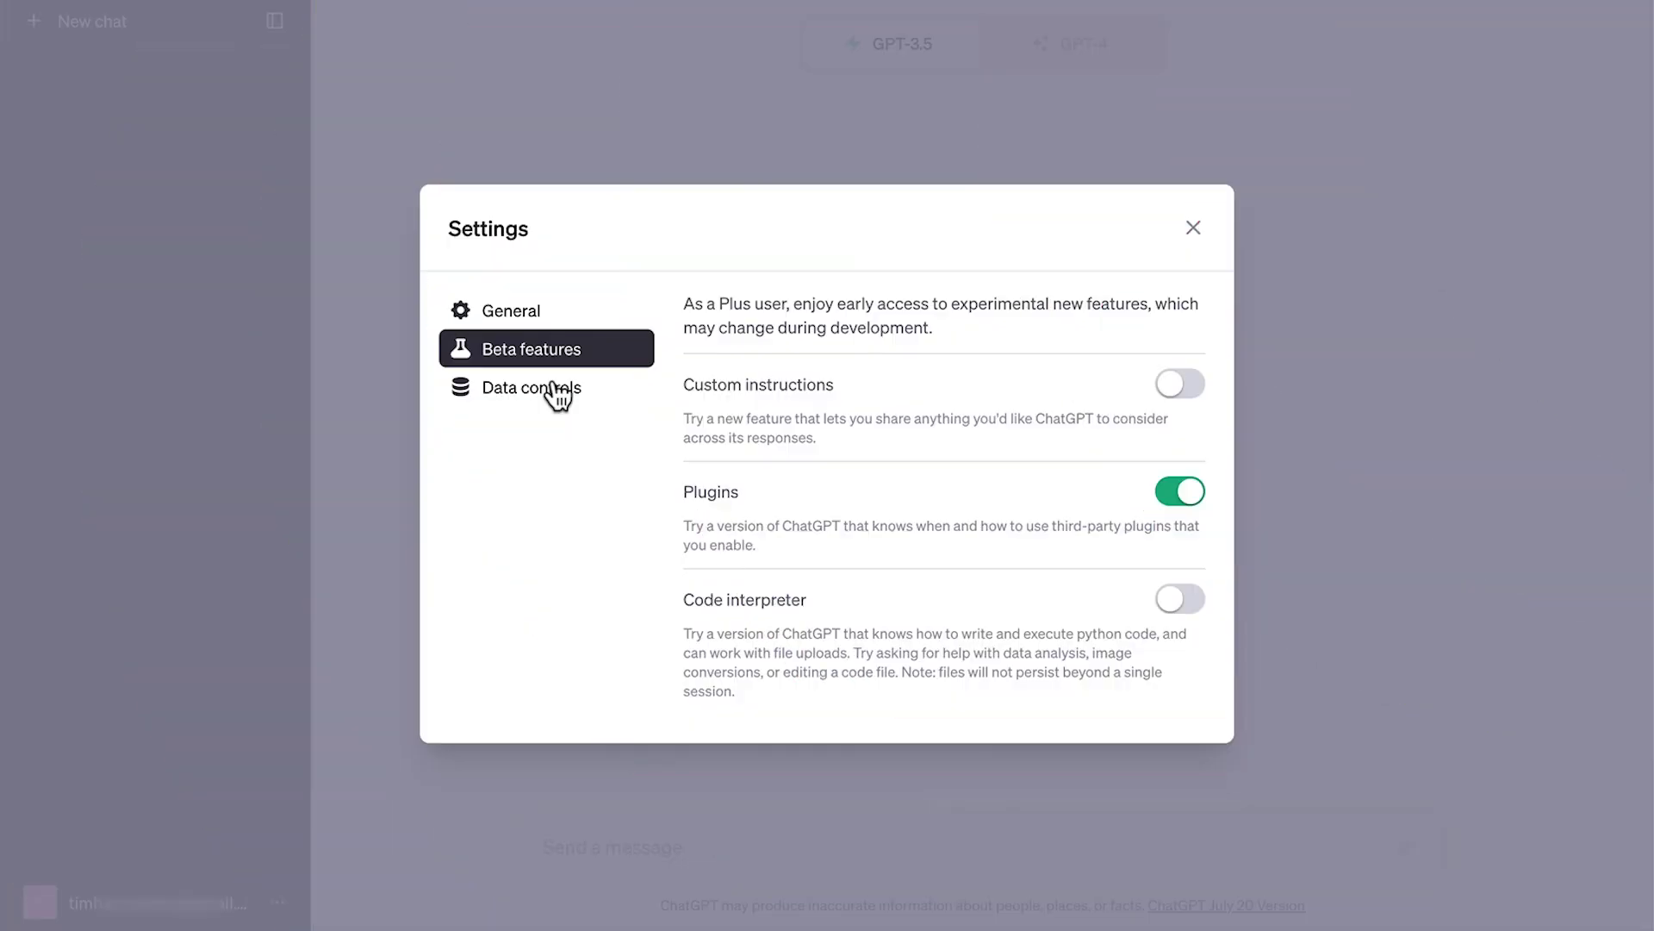
Turn on Custom instructions under Settings > Beta features and open the custom instructions form
left_click(1183, 386)
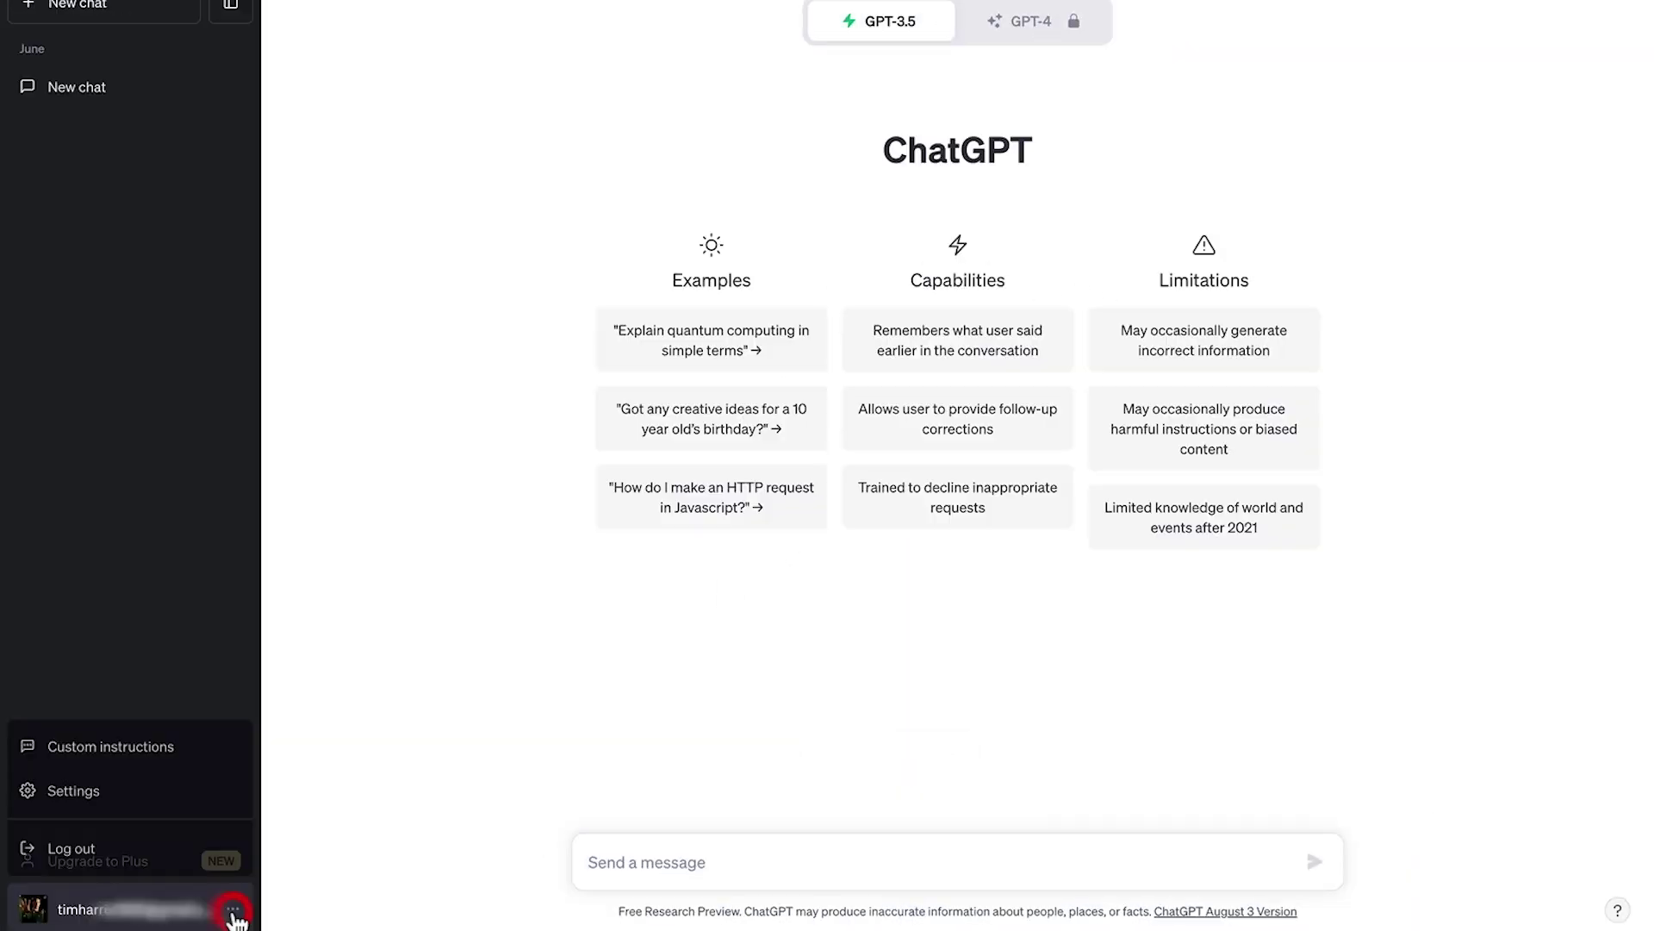
left_click(240, 743)
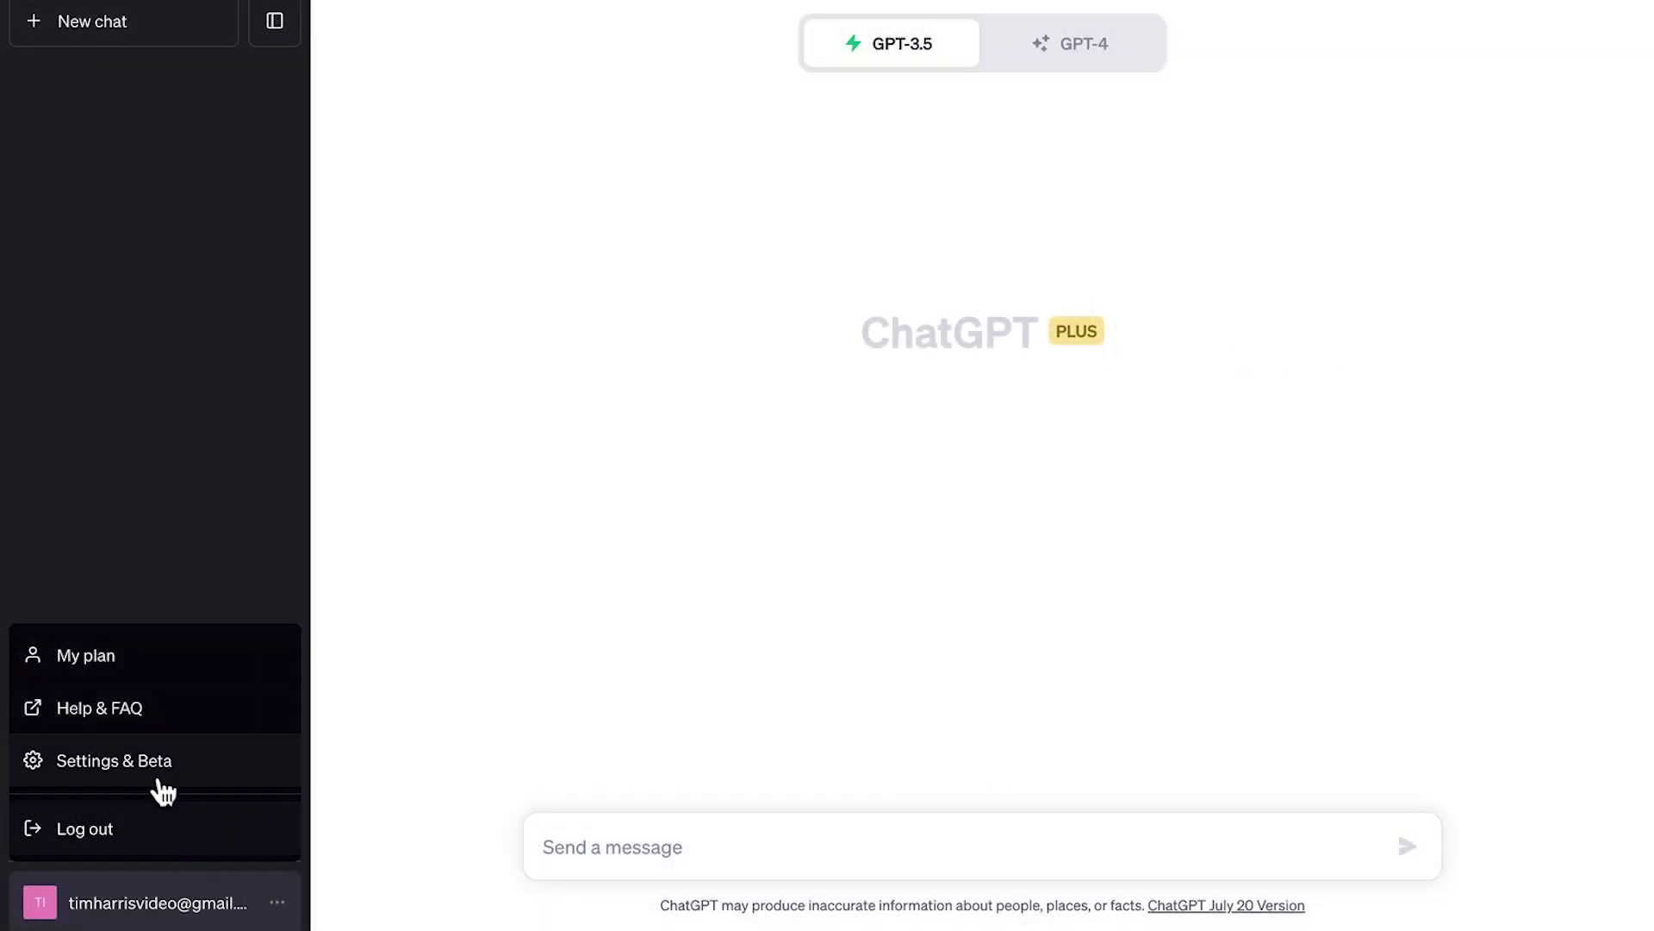
left_click(161, 775)
left_click(543, 382)
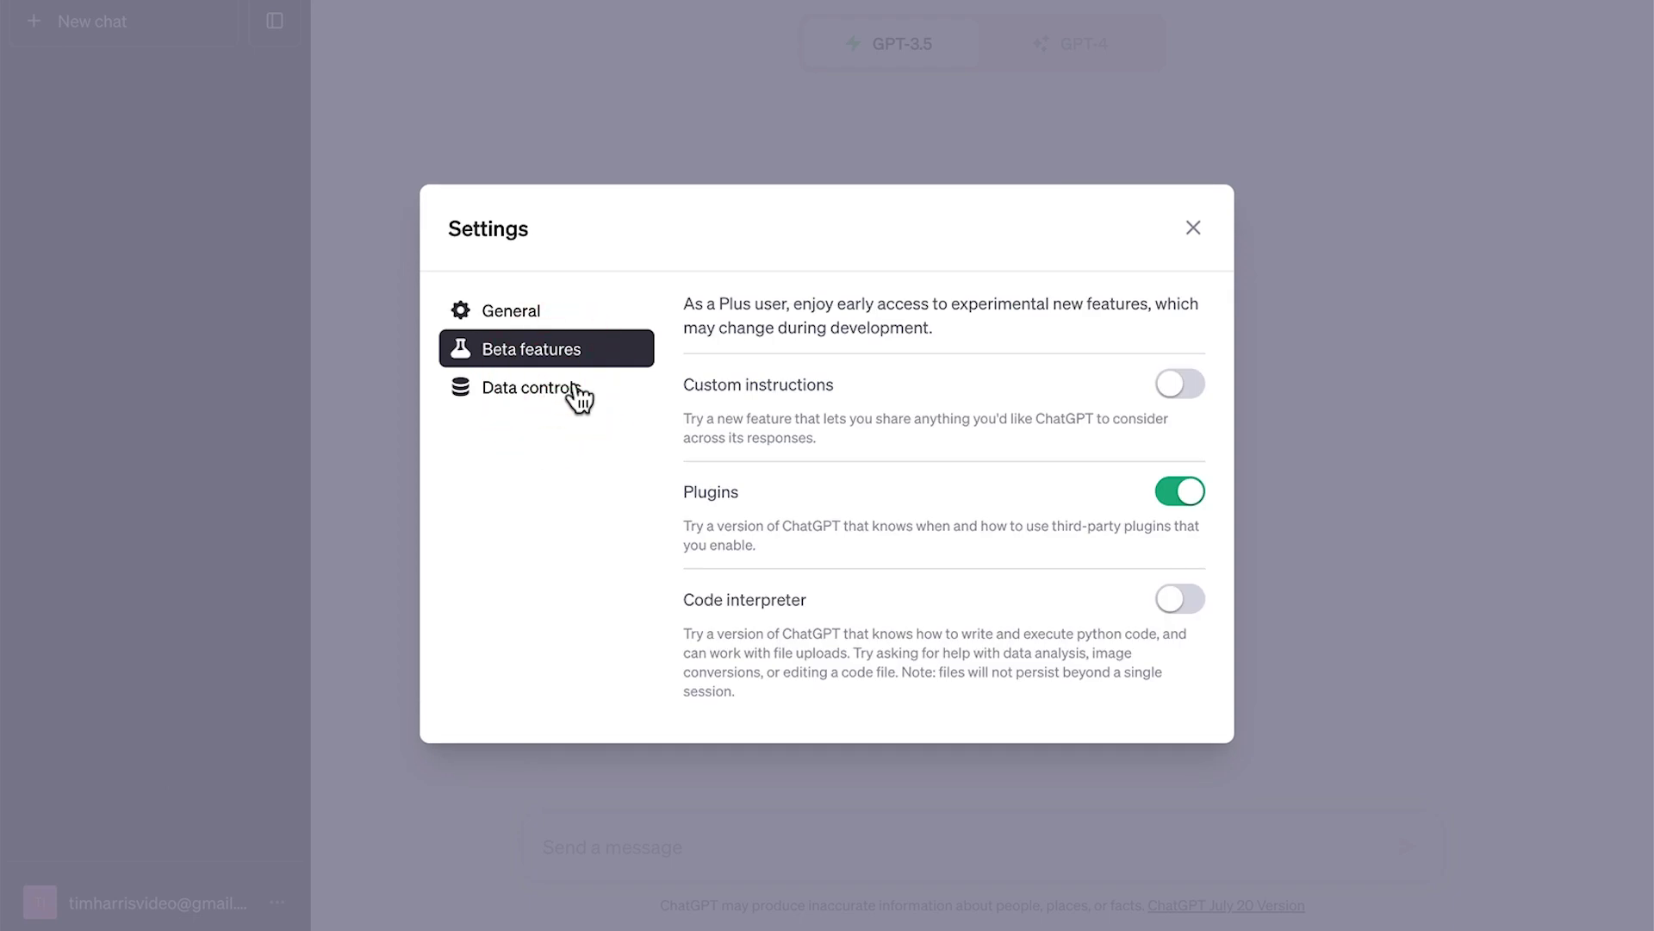
left_click(1181, 384)
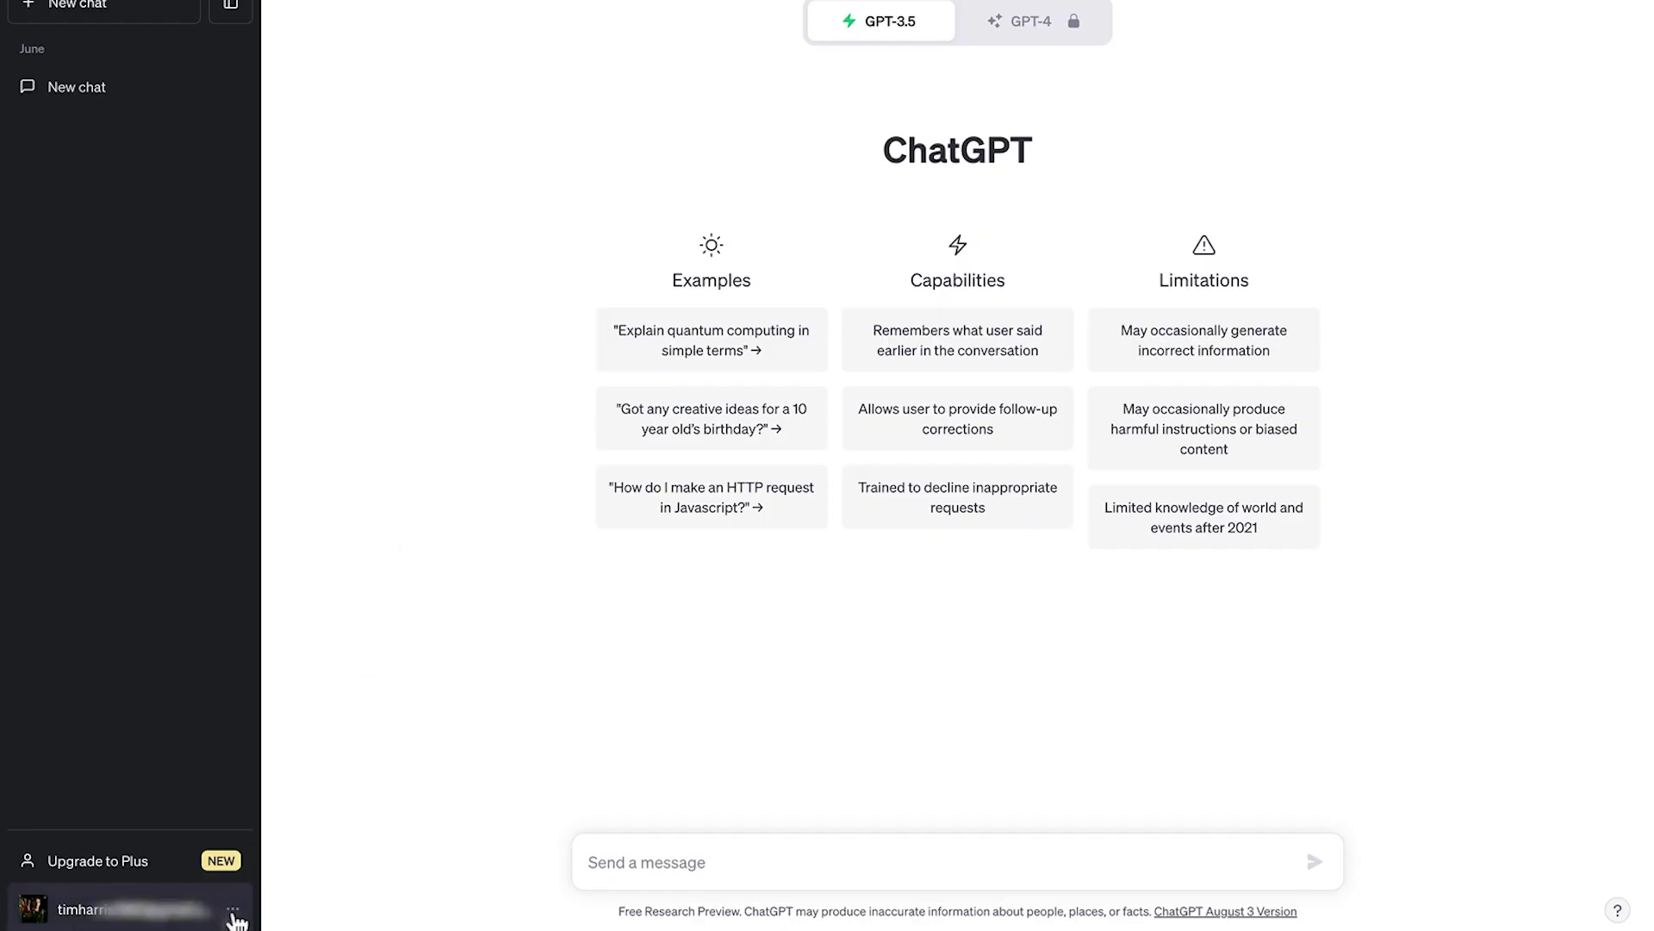
left_click(235, 920)
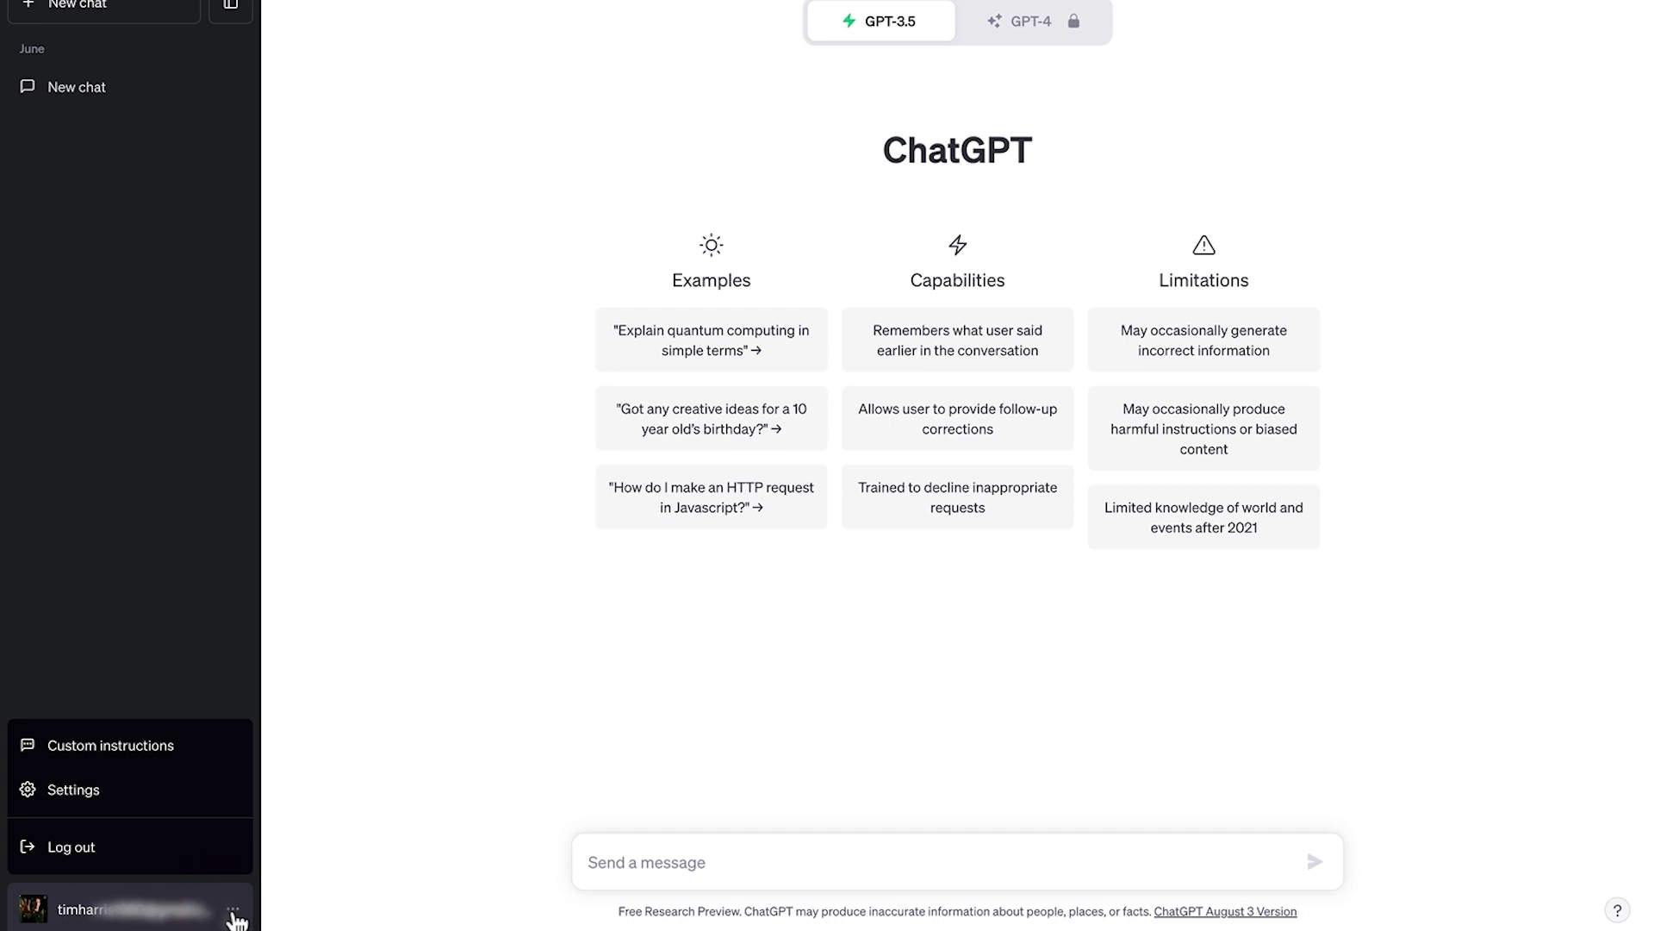
left_click(233, 743)
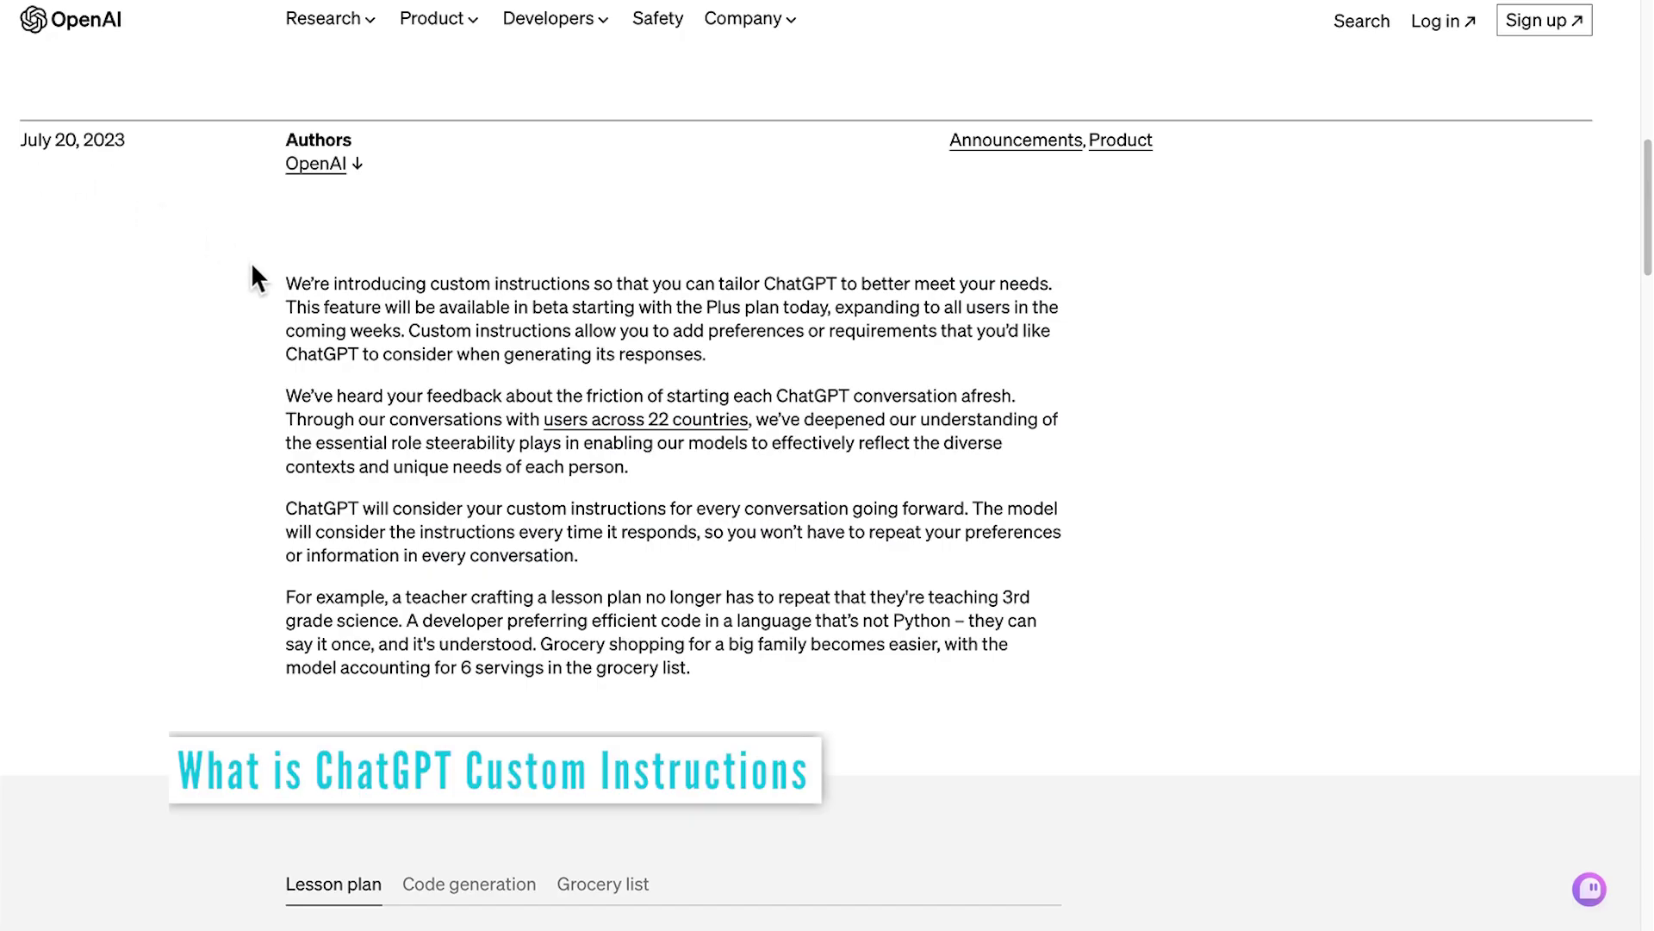
left_click_drag(286, 277, 860, 672)
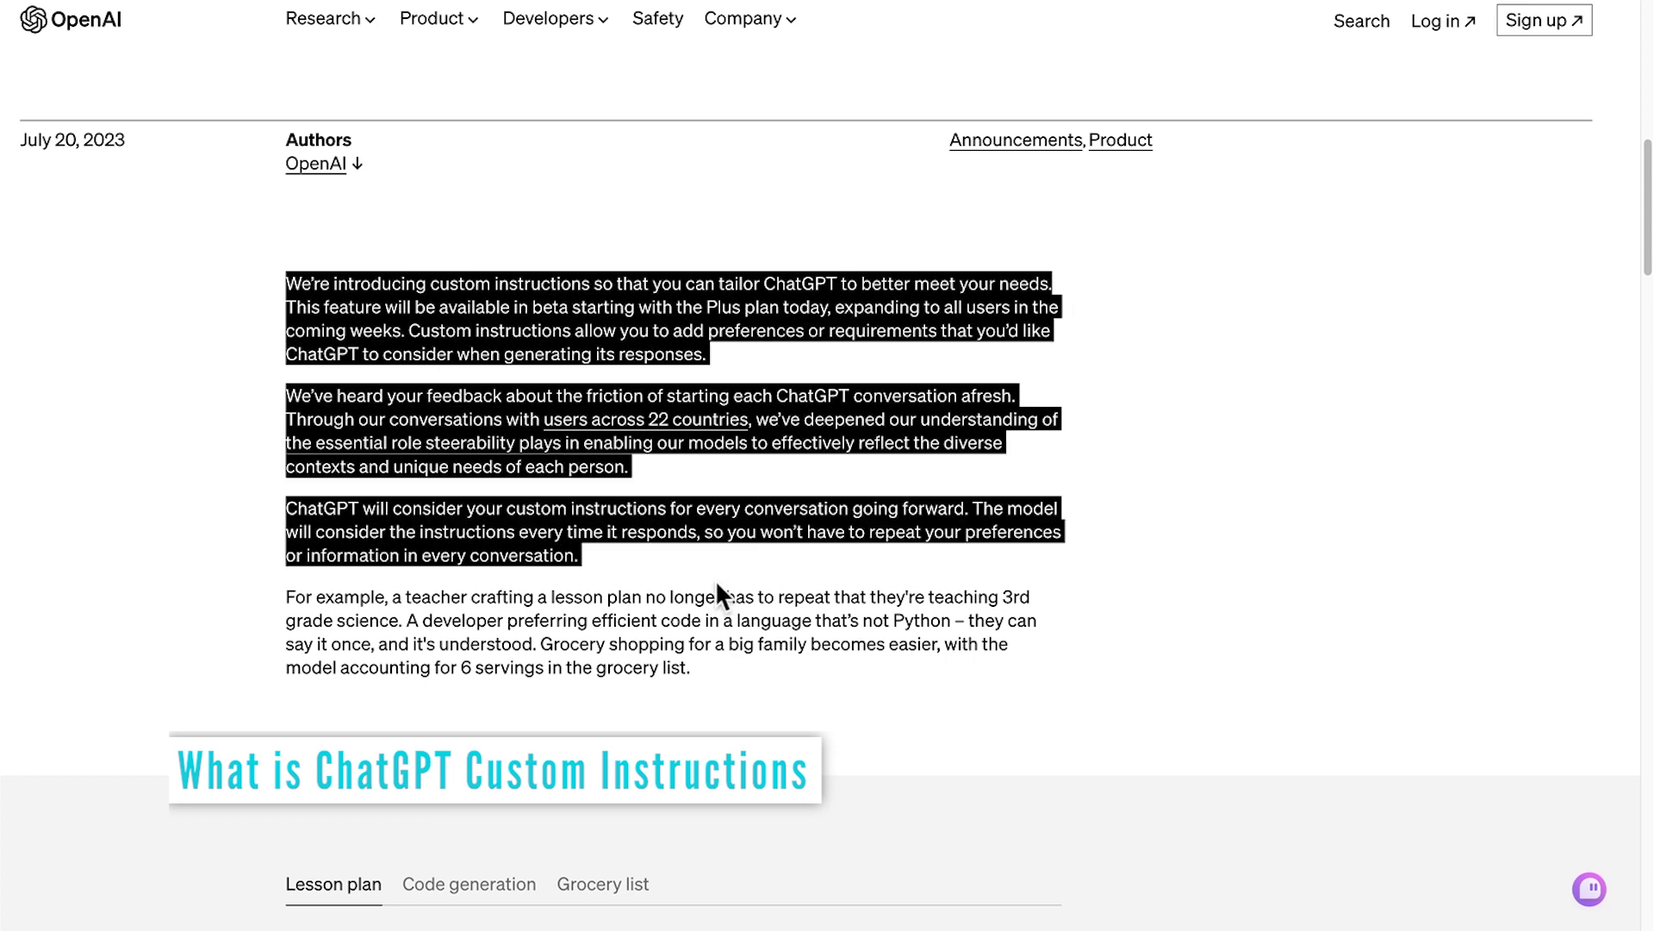
left_click(862, 675)
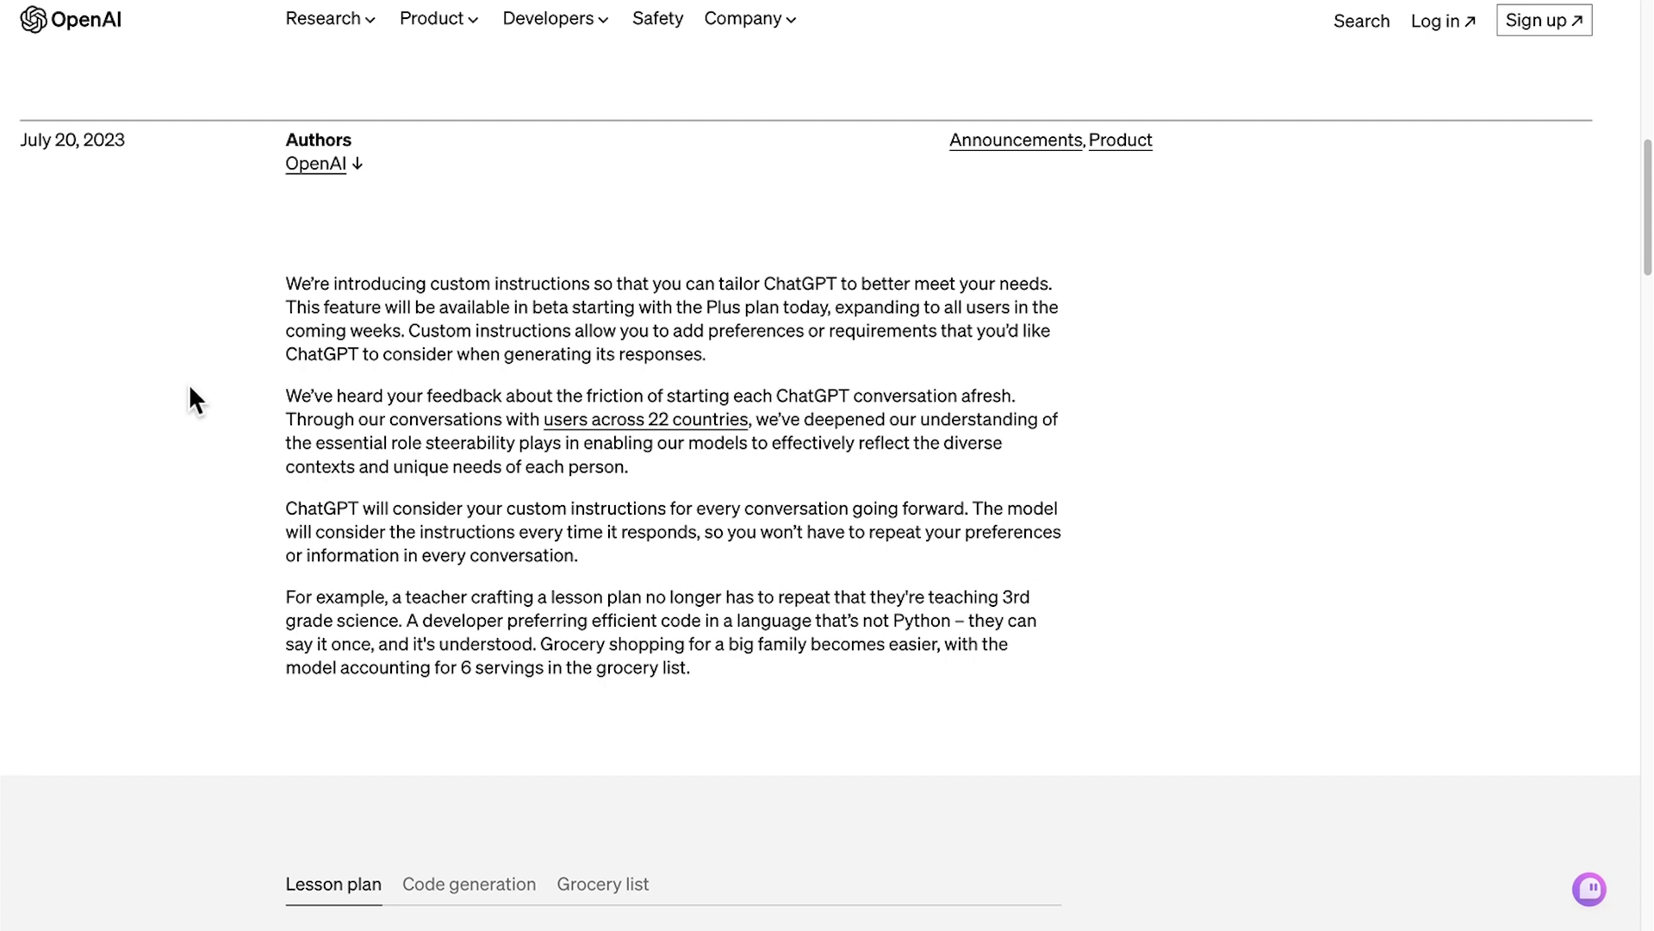
left_click_drag(668, 396, 1013, 392)
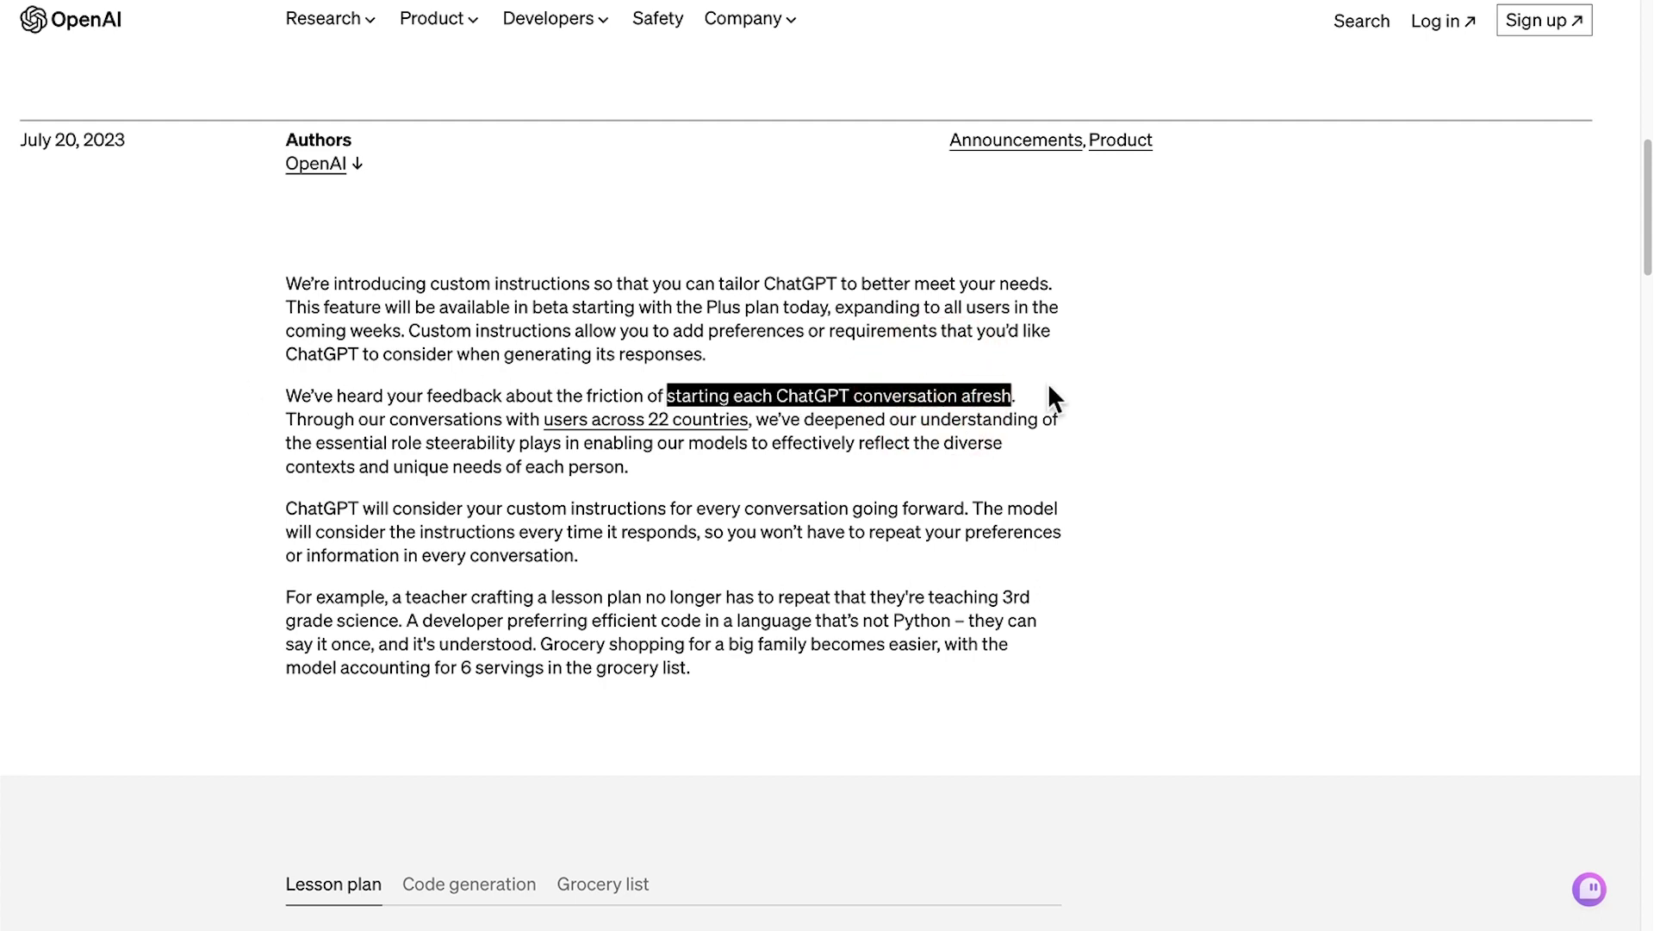
left_click(1050, 398)
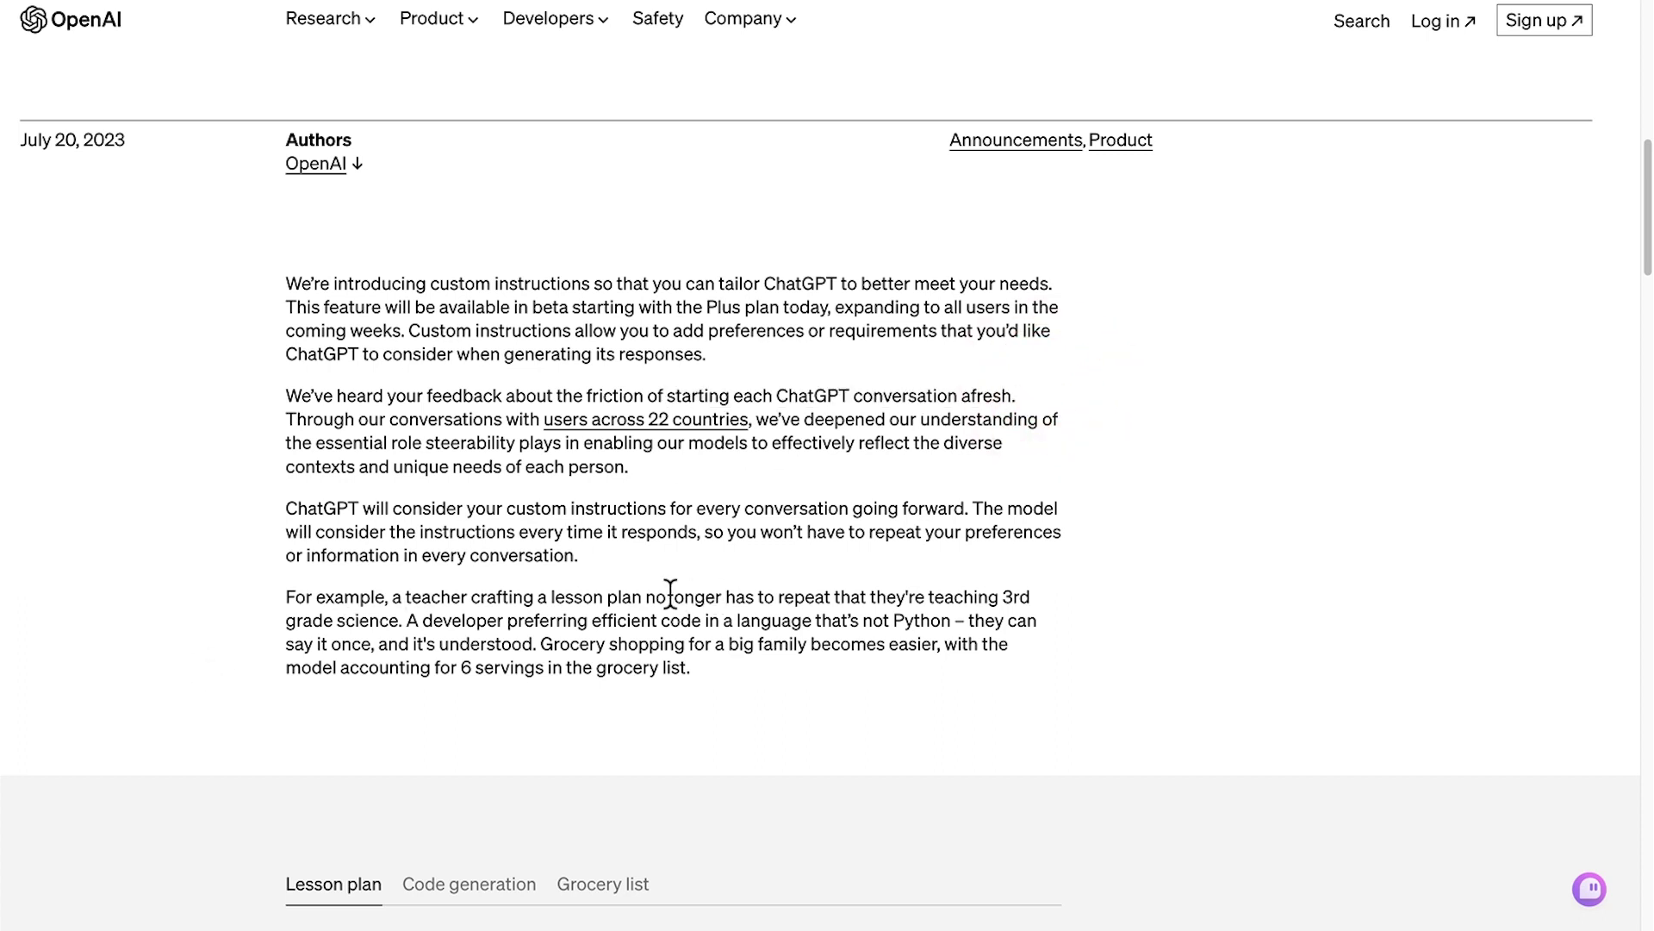
left_click_drag(638, 596, 404, 619)
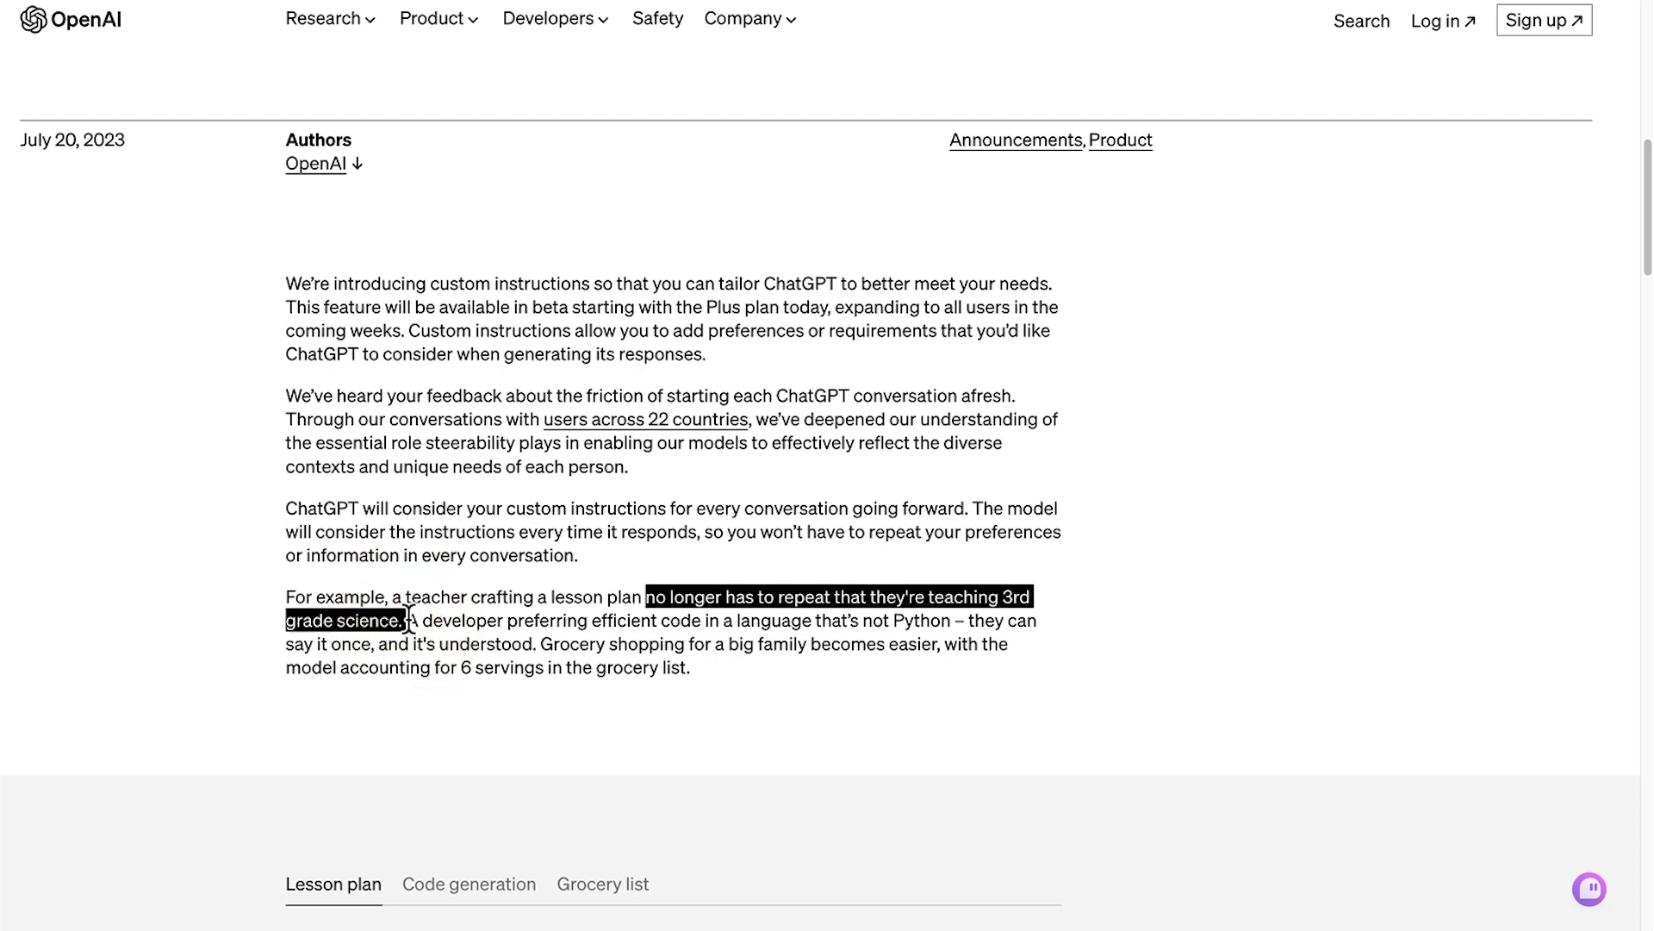
left_click(666, 665)
Scroll to the Lesson plan example and view its answer without custom instructions
scroll(259, 715, "down", 2)
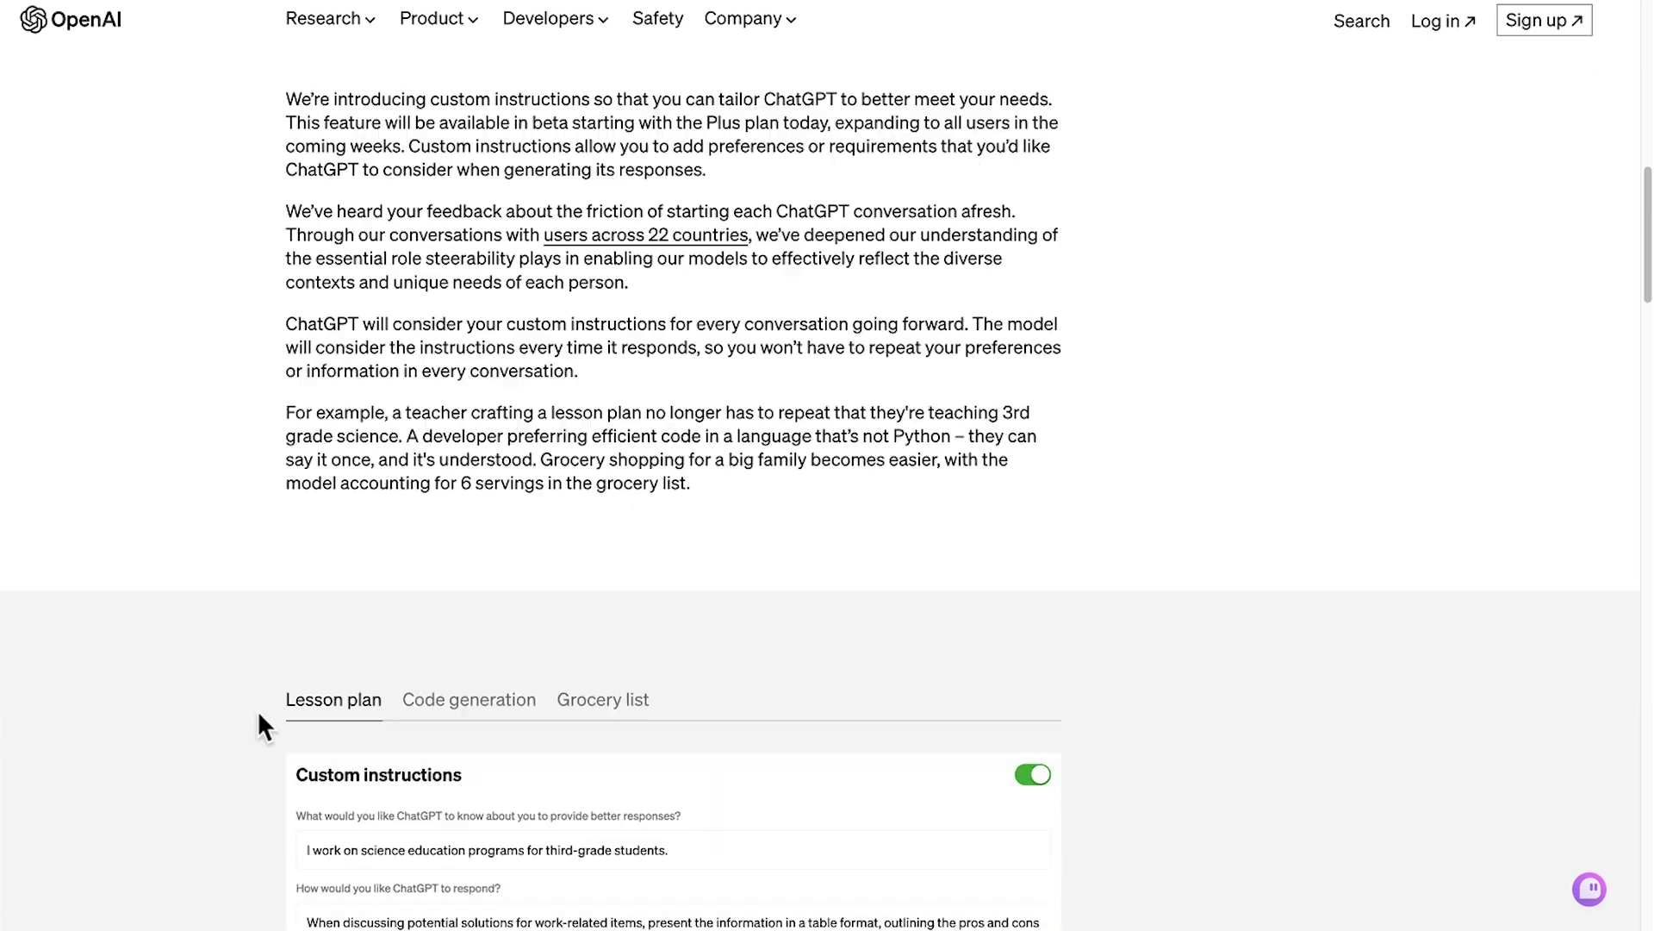
scroll(259, 716, "down", 2)
scroll(259, 715, "down", 1)
scroll(259, 715, "down", 4)
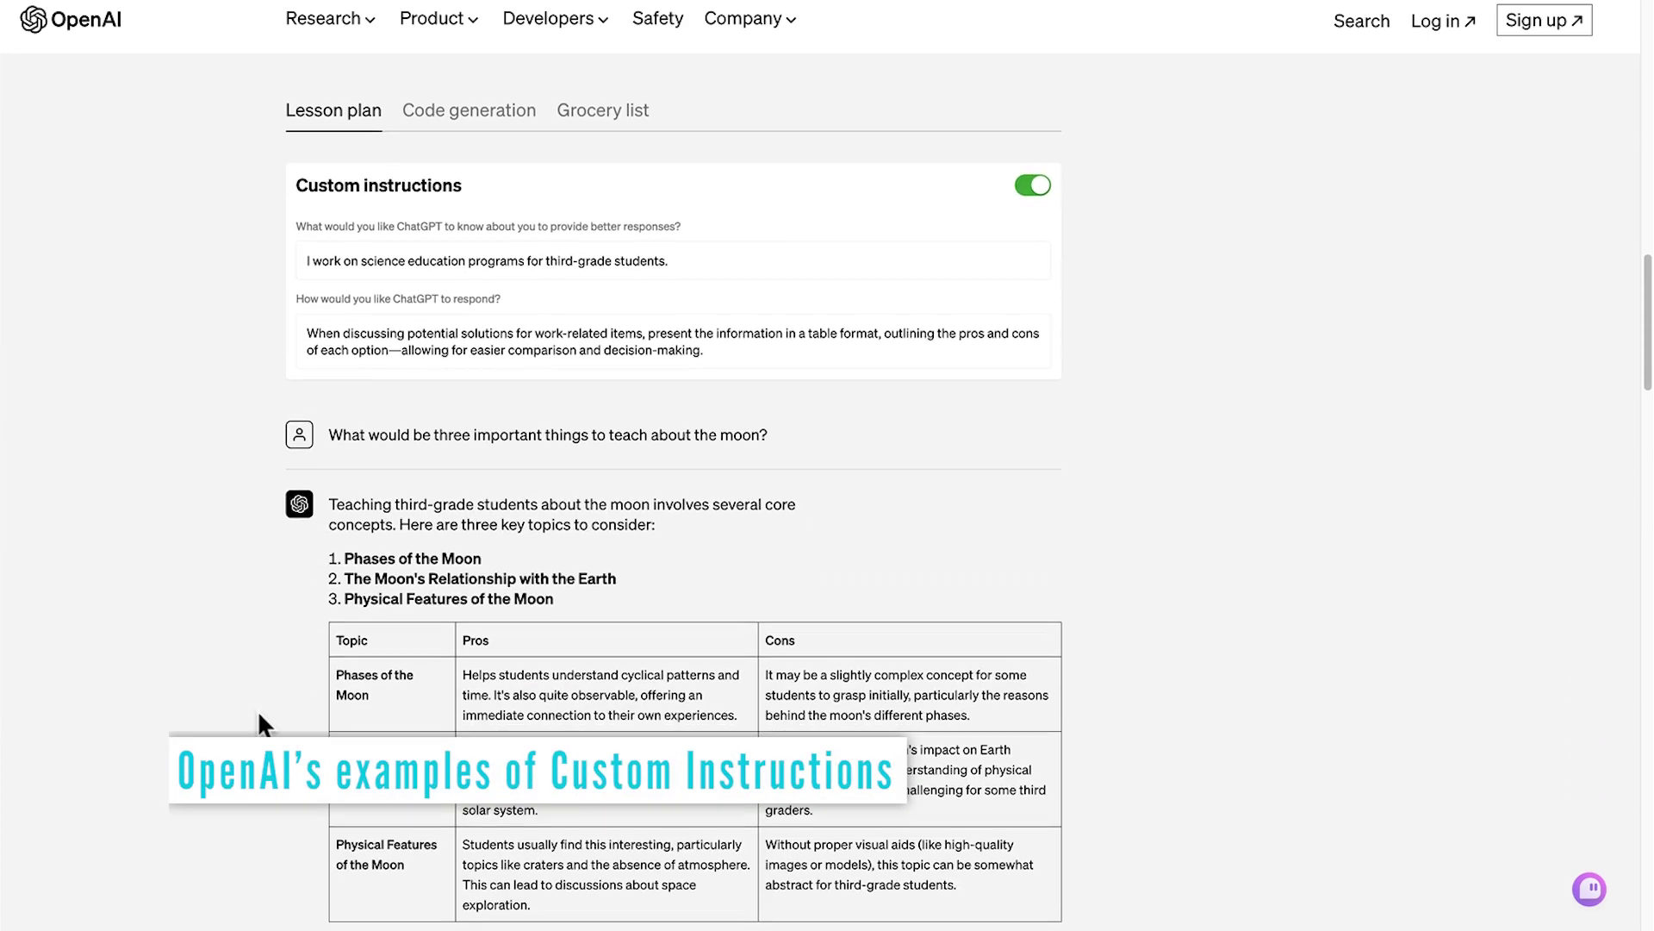
scroll(1029, 309, "down", 1)
scroll(1031, 312, "down", 1)
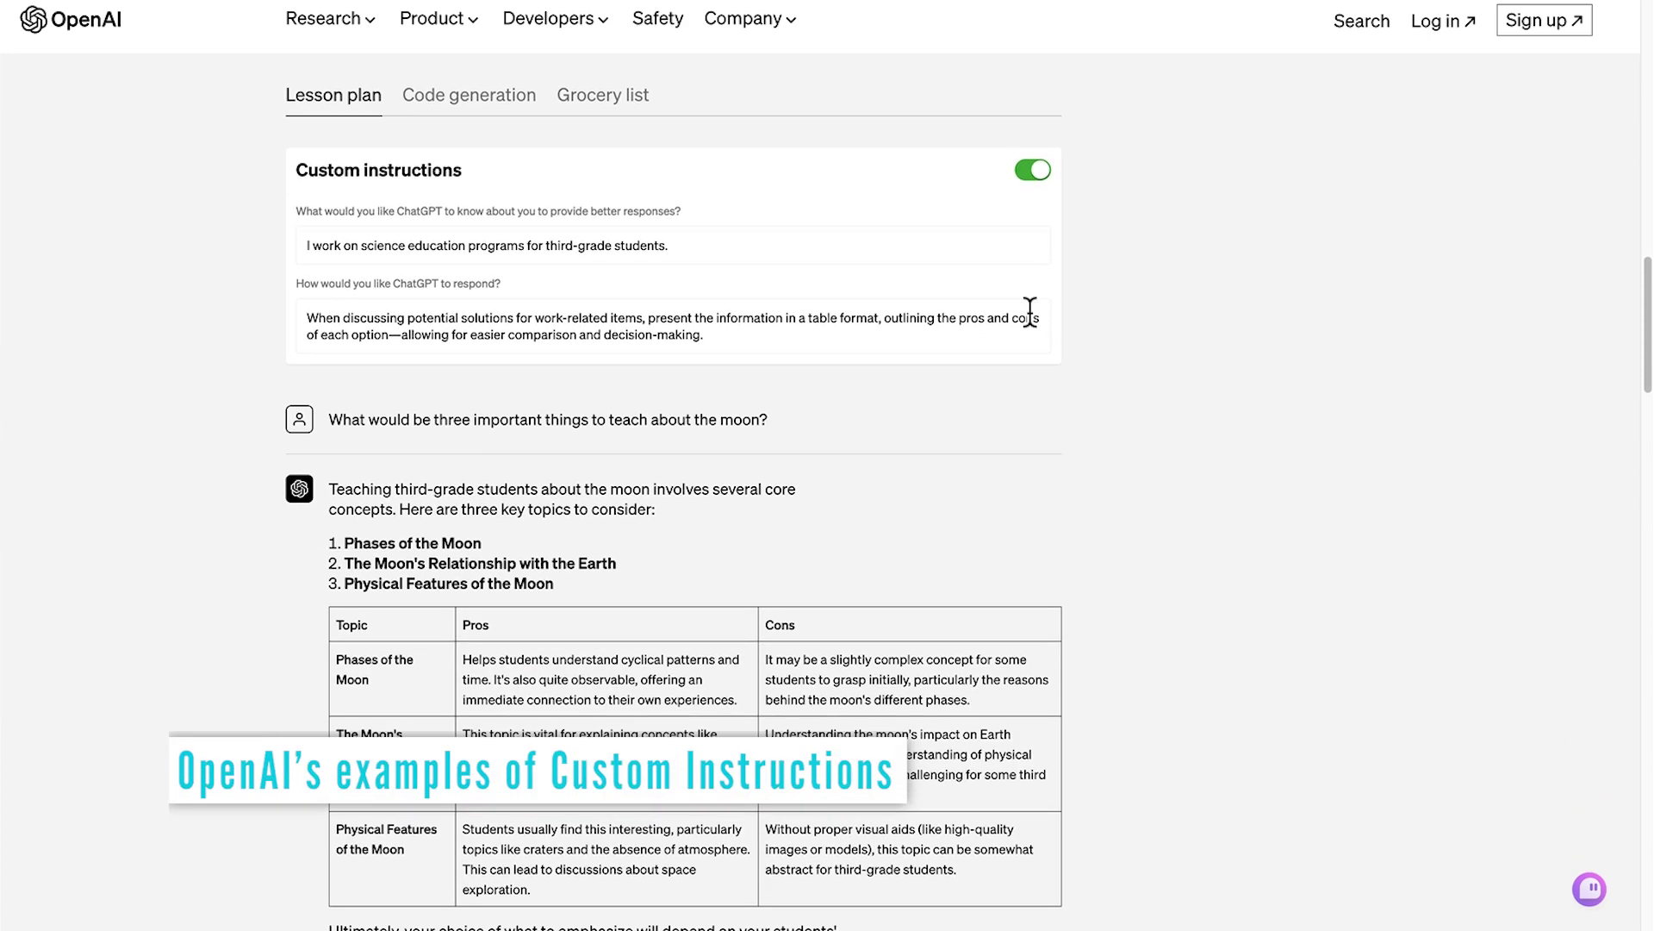
left_click(1027, 172)
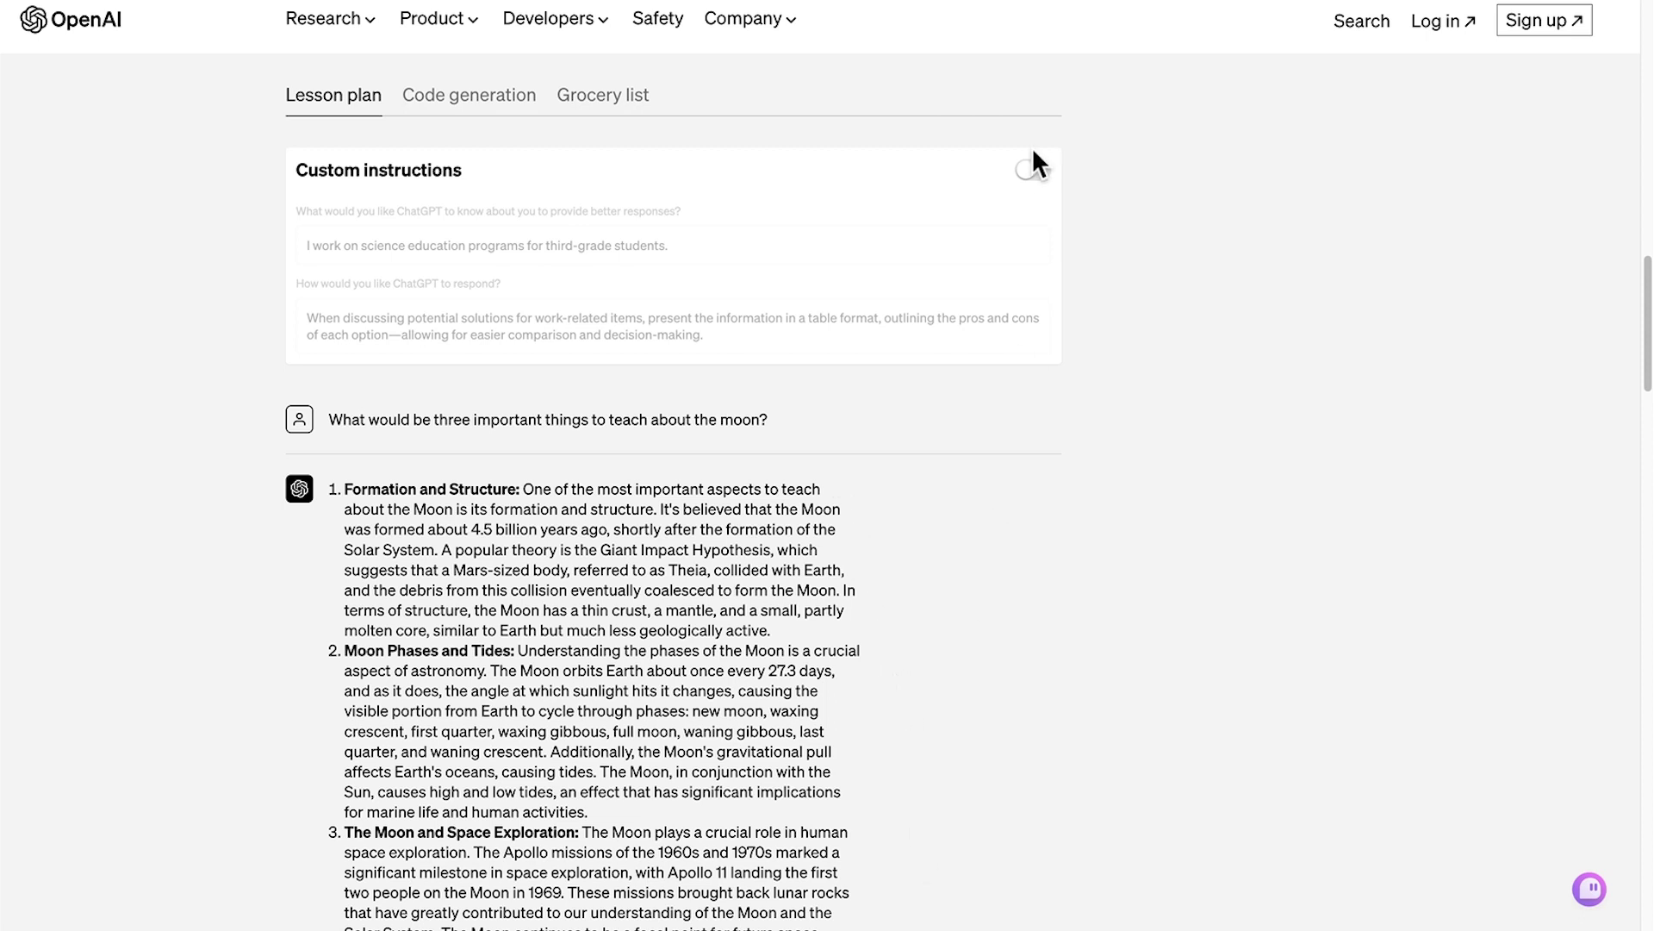
Toggle custom instructions back on for the pros-and-cons table, then off again for the plain moon explanation
left_click(1034, 170)
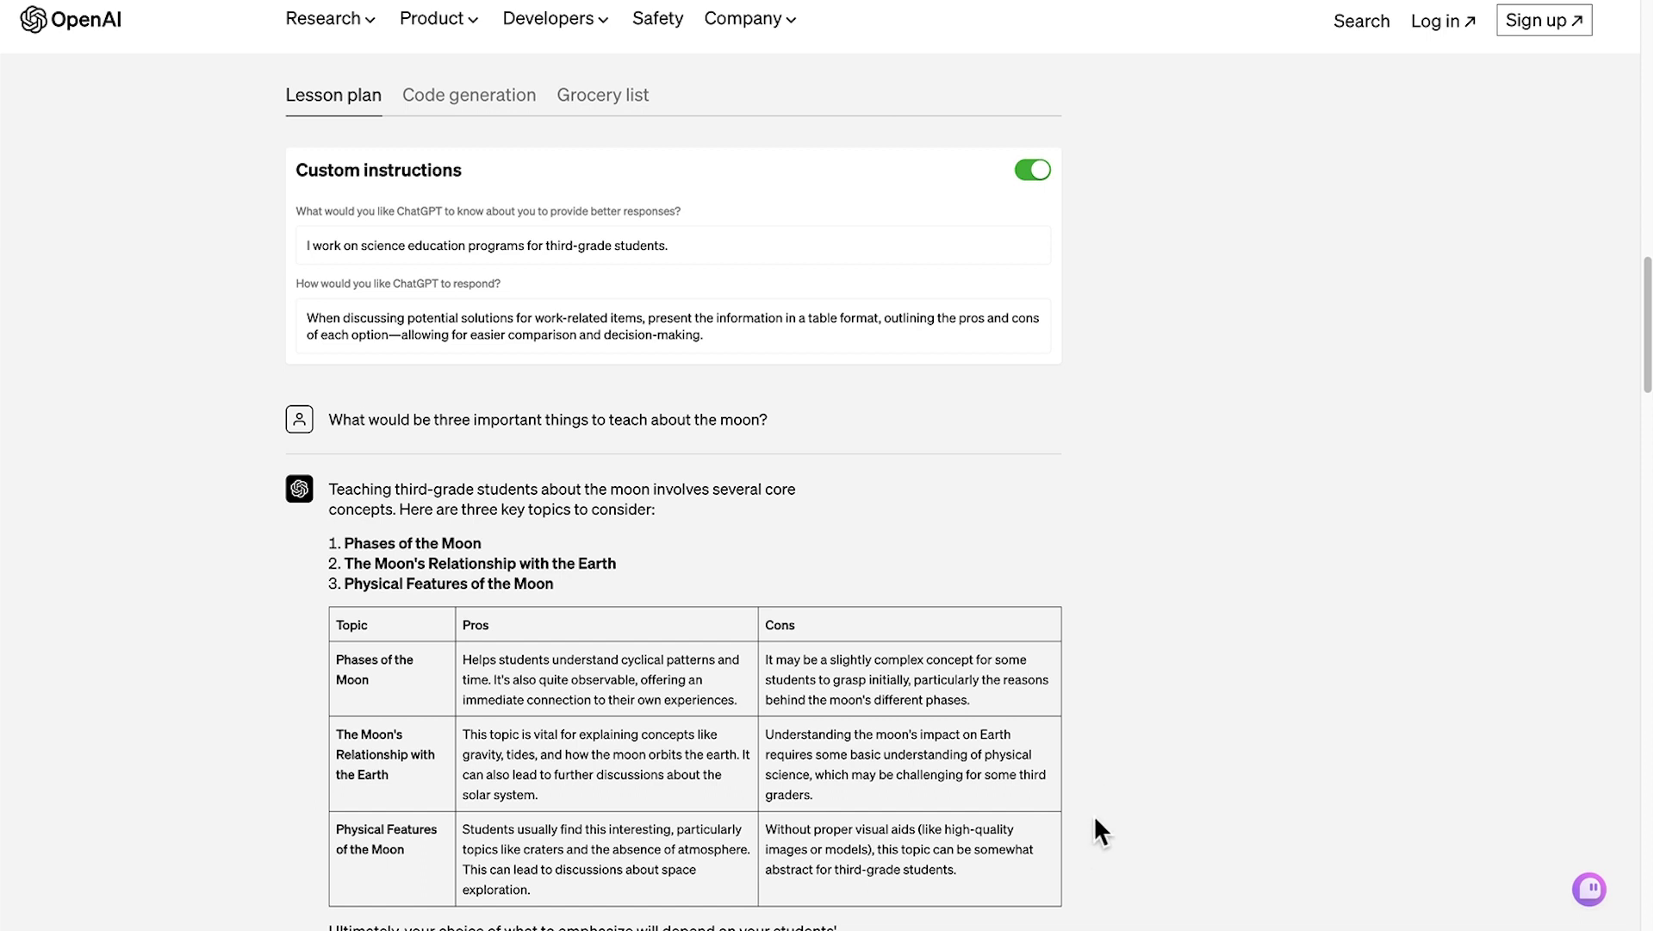
scroll(1094, 814, "down", 2)
scroll(1096, 820, "up", 1)
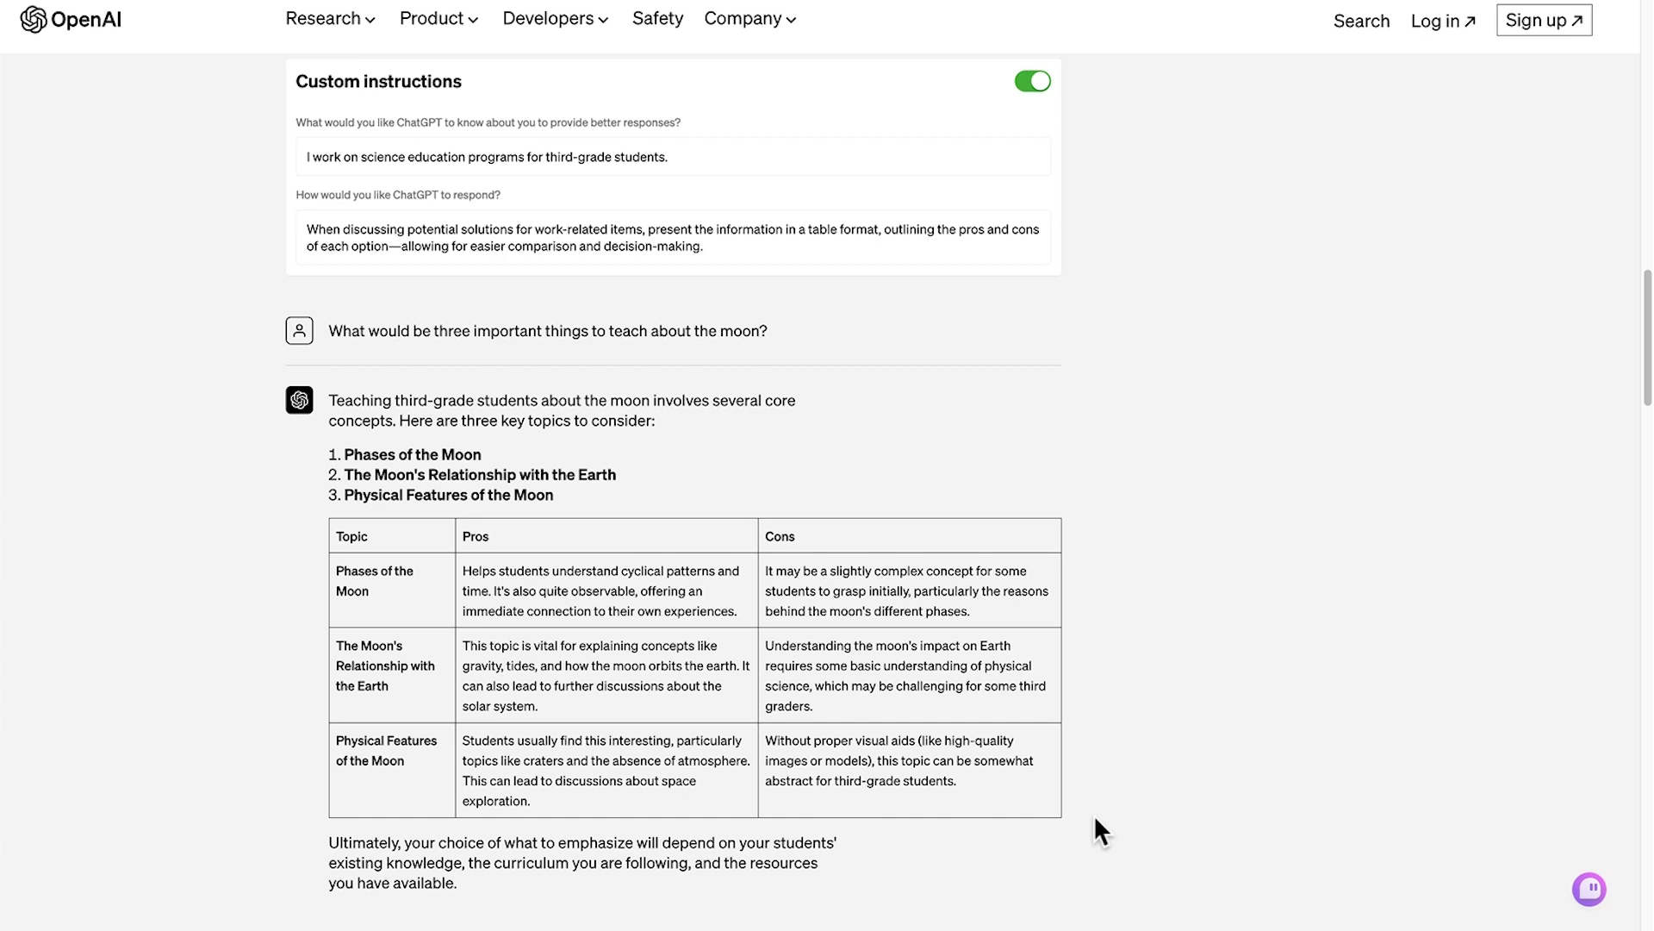
scroll(1119, 652, "up", 1)
left_click(1038, 89)
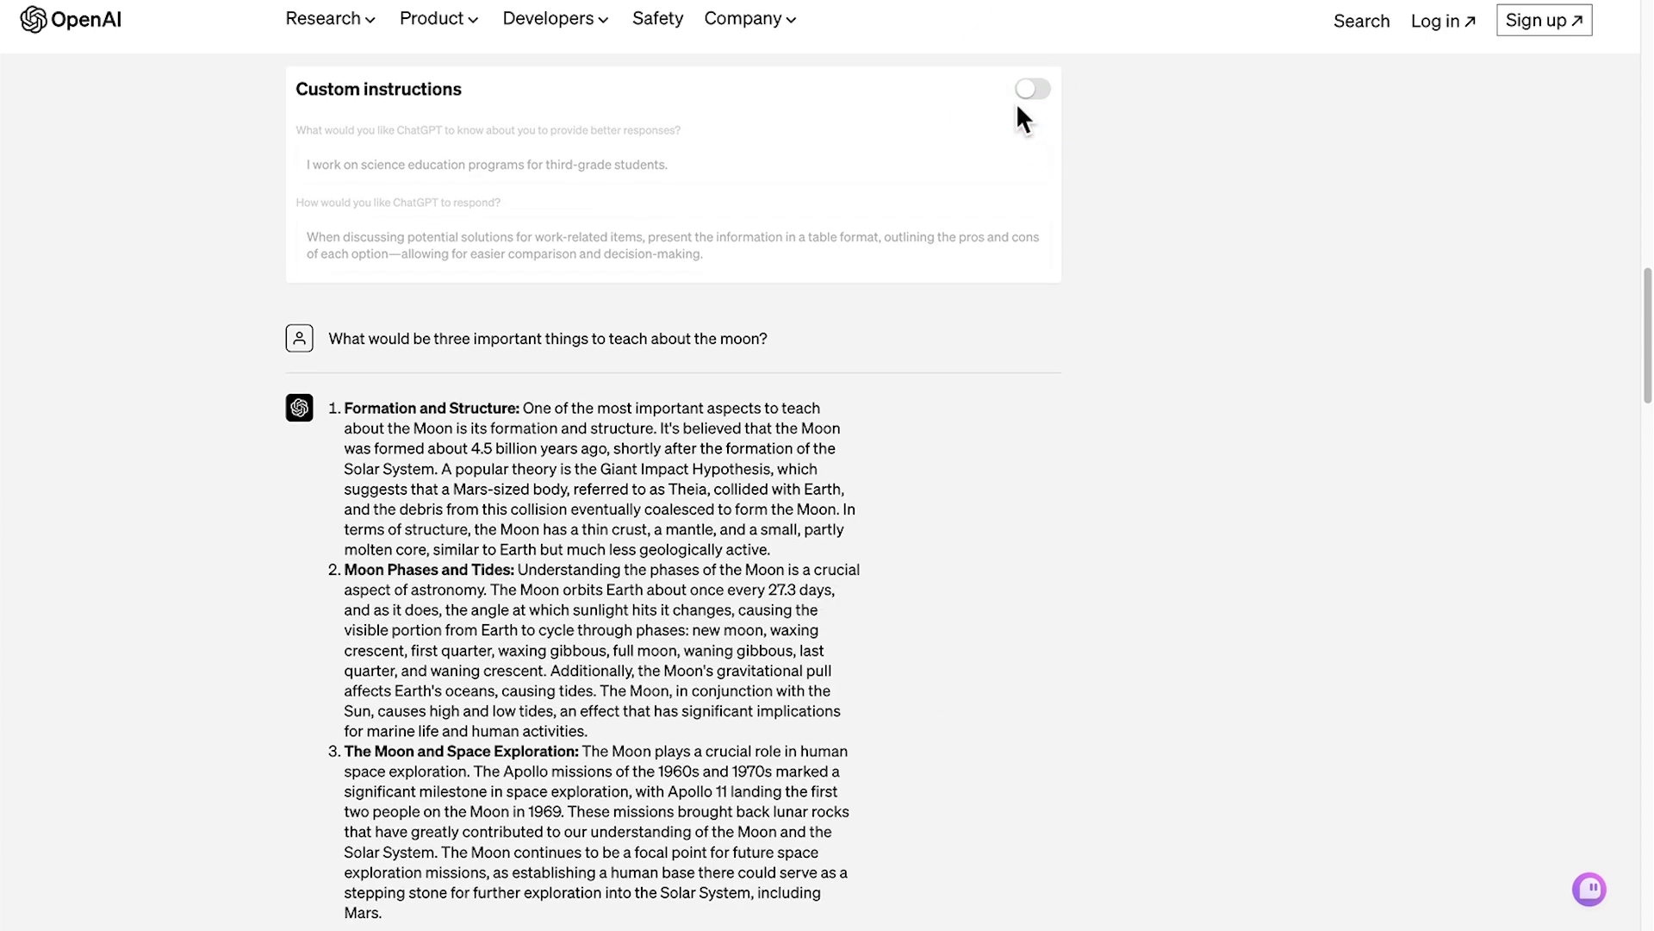
scroll(1016, 103, "up", 2)
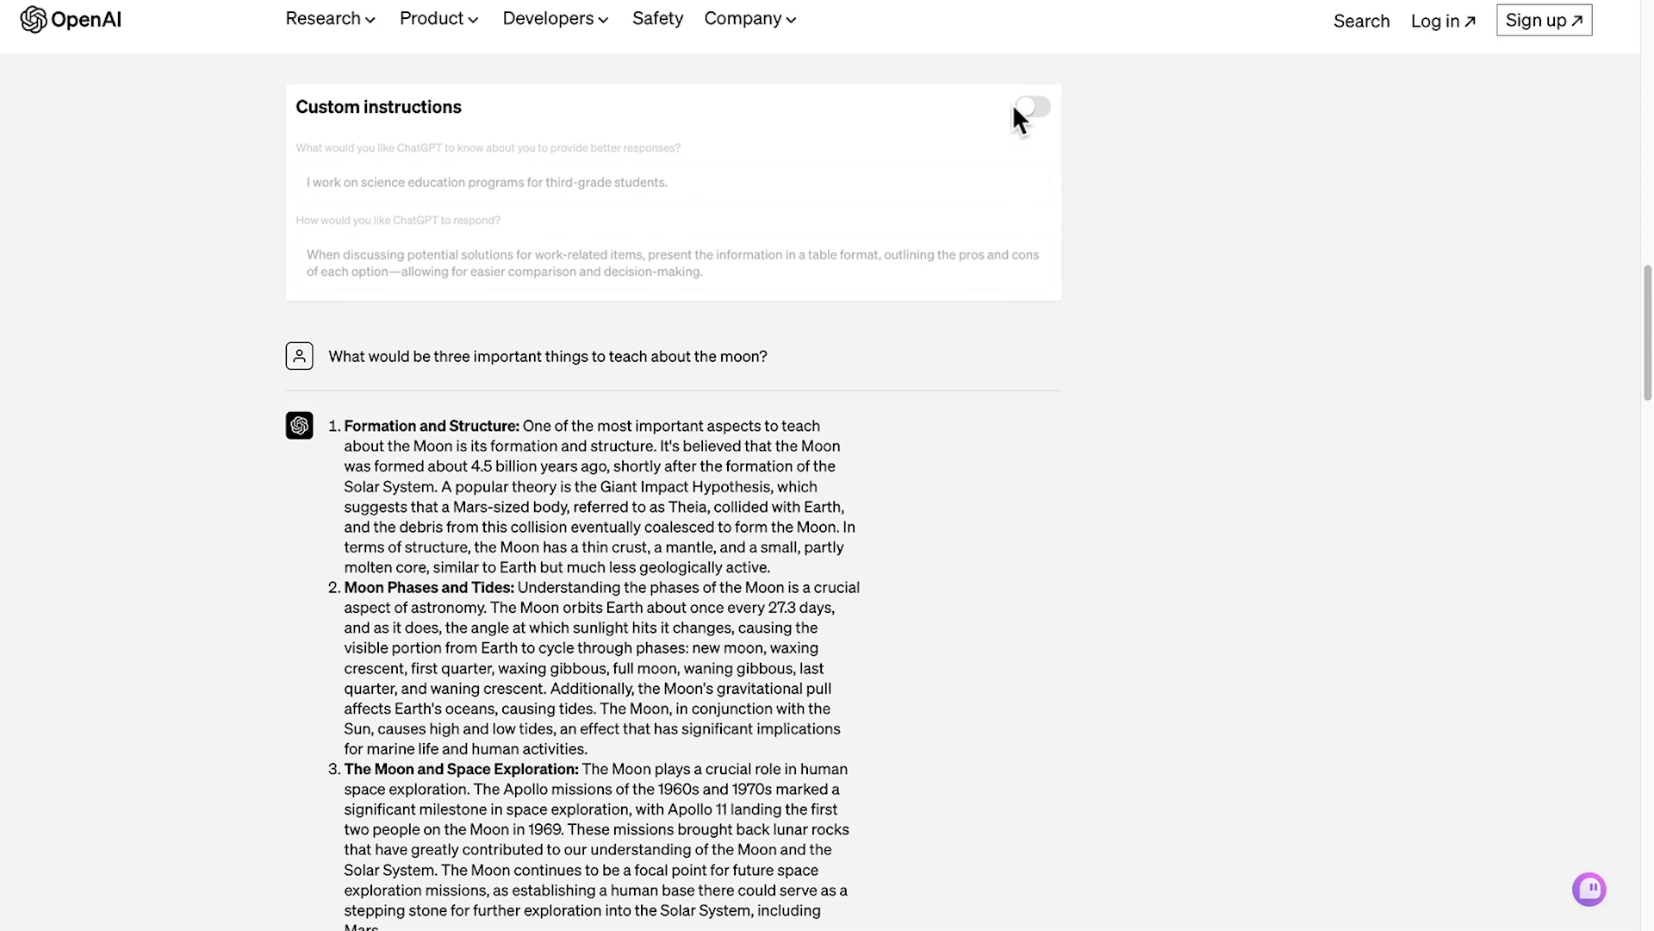
On the Code generation example, compare explained Python without instructions against bare Go code with them
left_click(506, 69)
left_click(1033, 142)
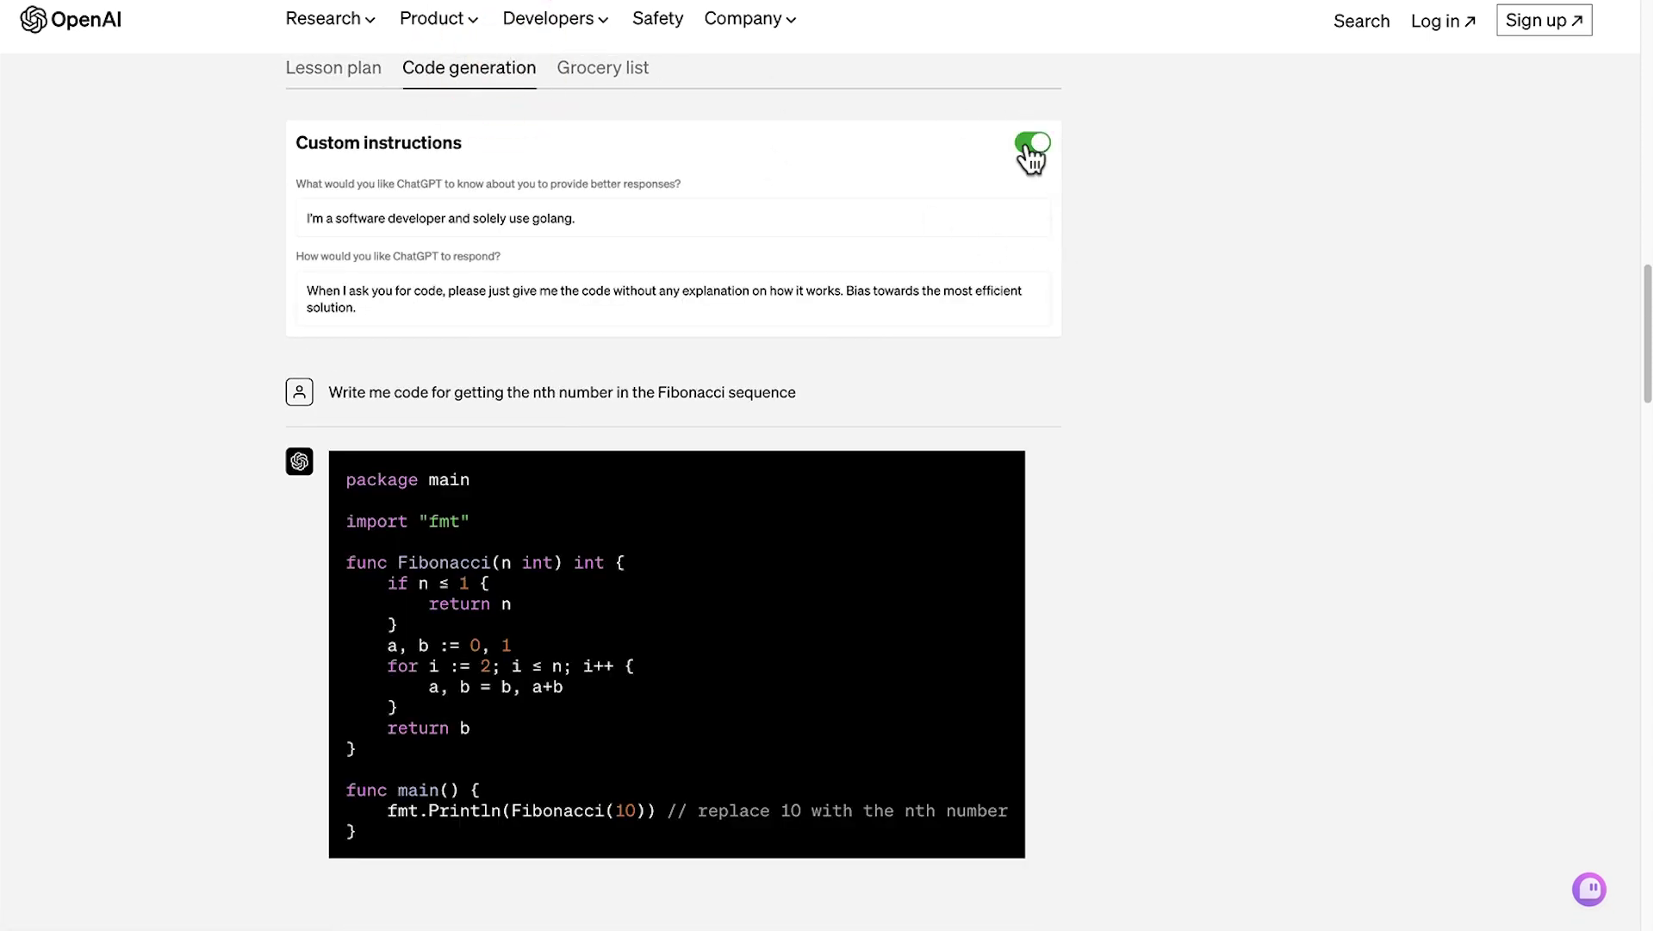
scroll(1076, 207, "down", 1)
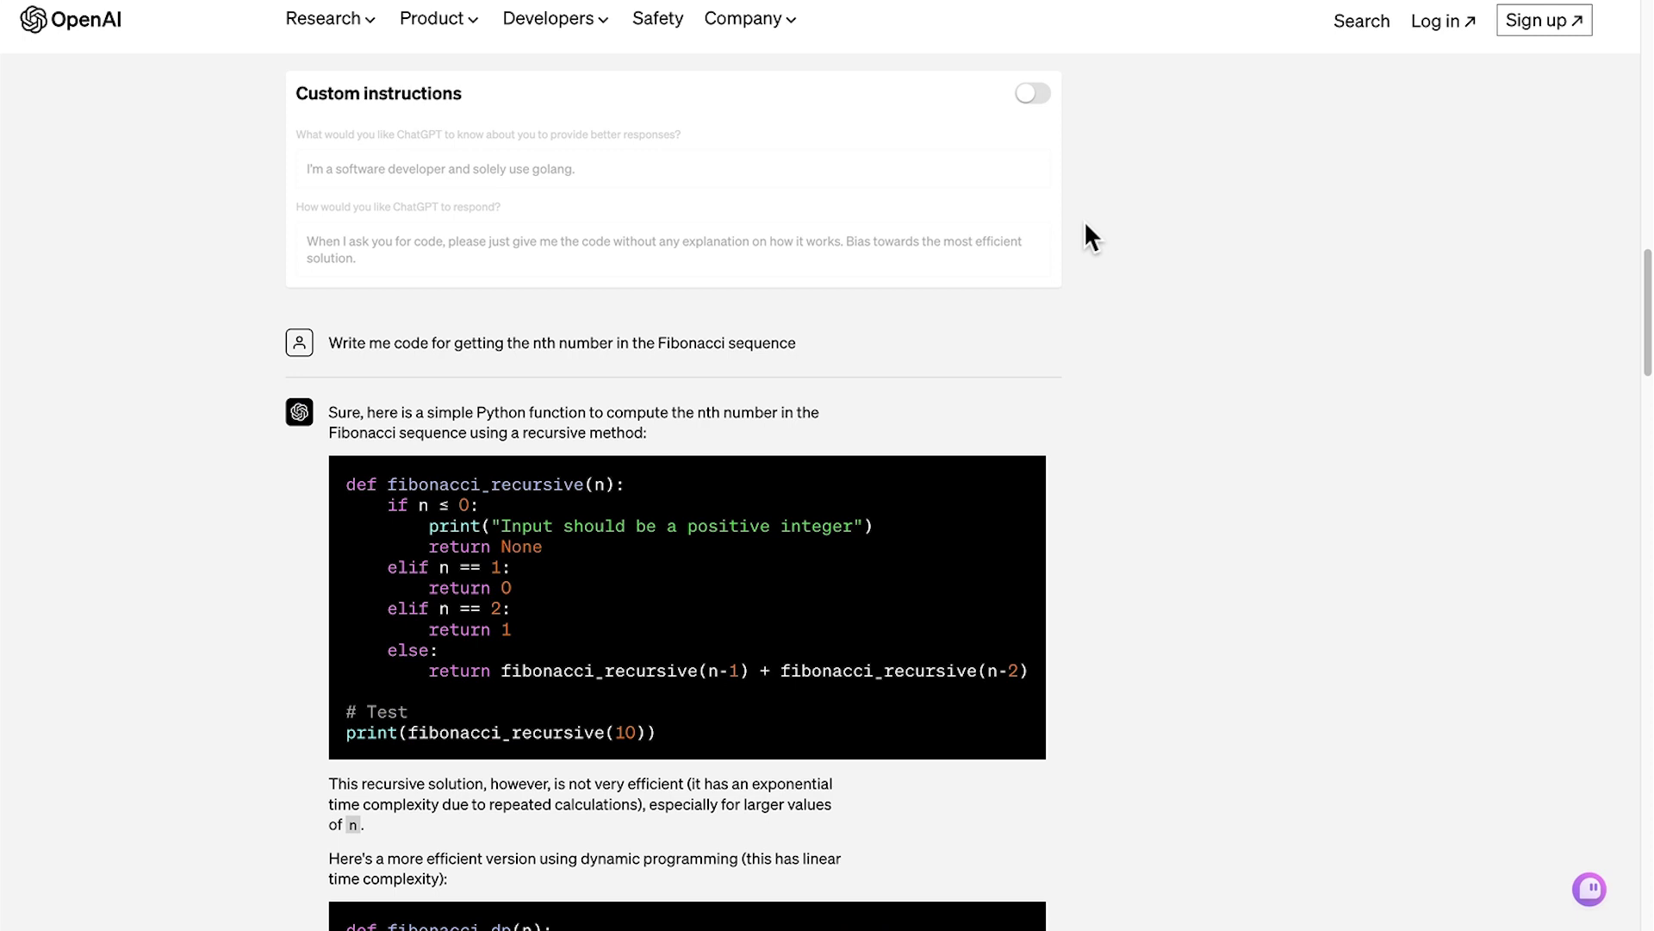
scroll(1084, 220, "up", 1)
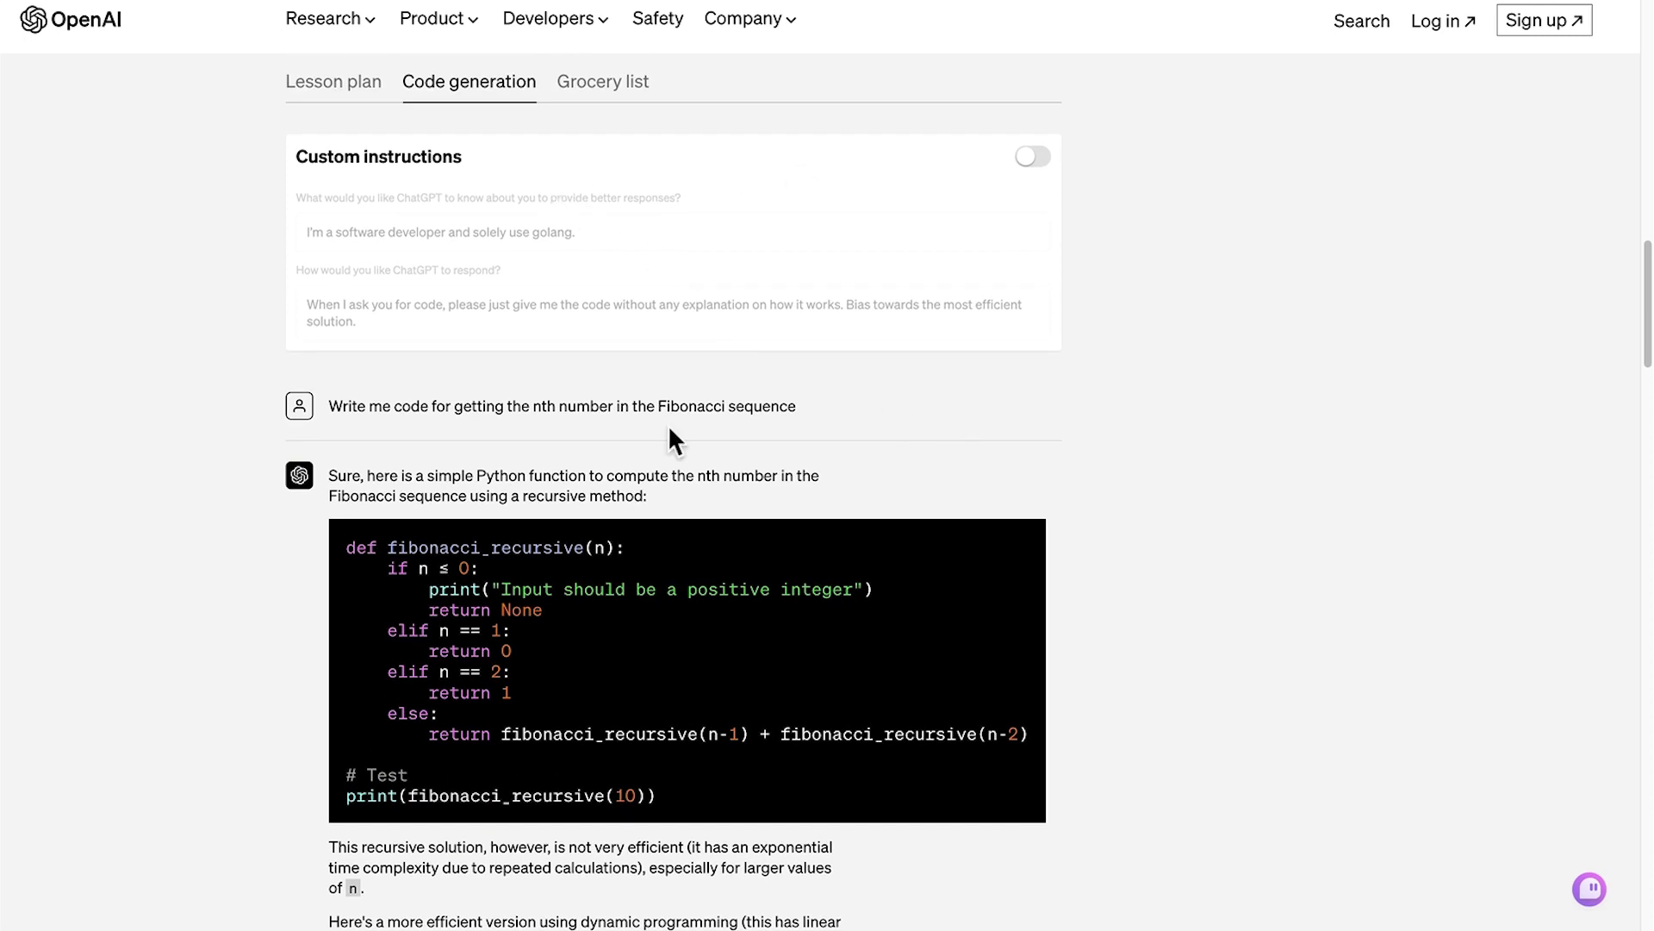
scroll(1038, 416, "down", 5)
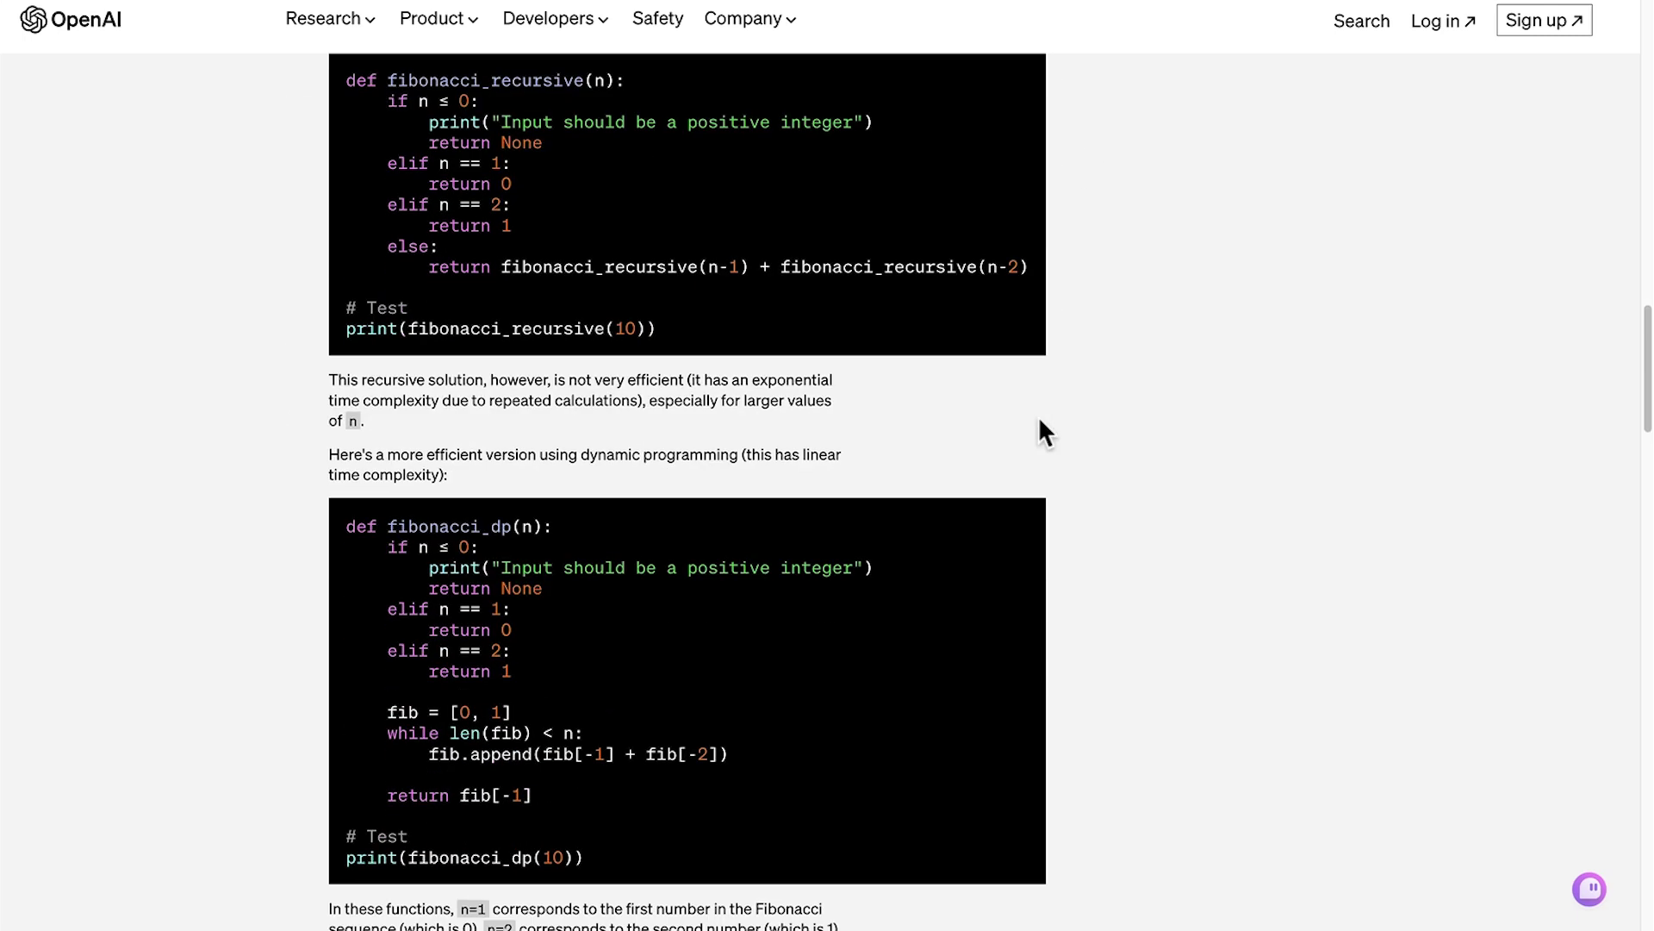
scroll(1037, 416, "up", 6)
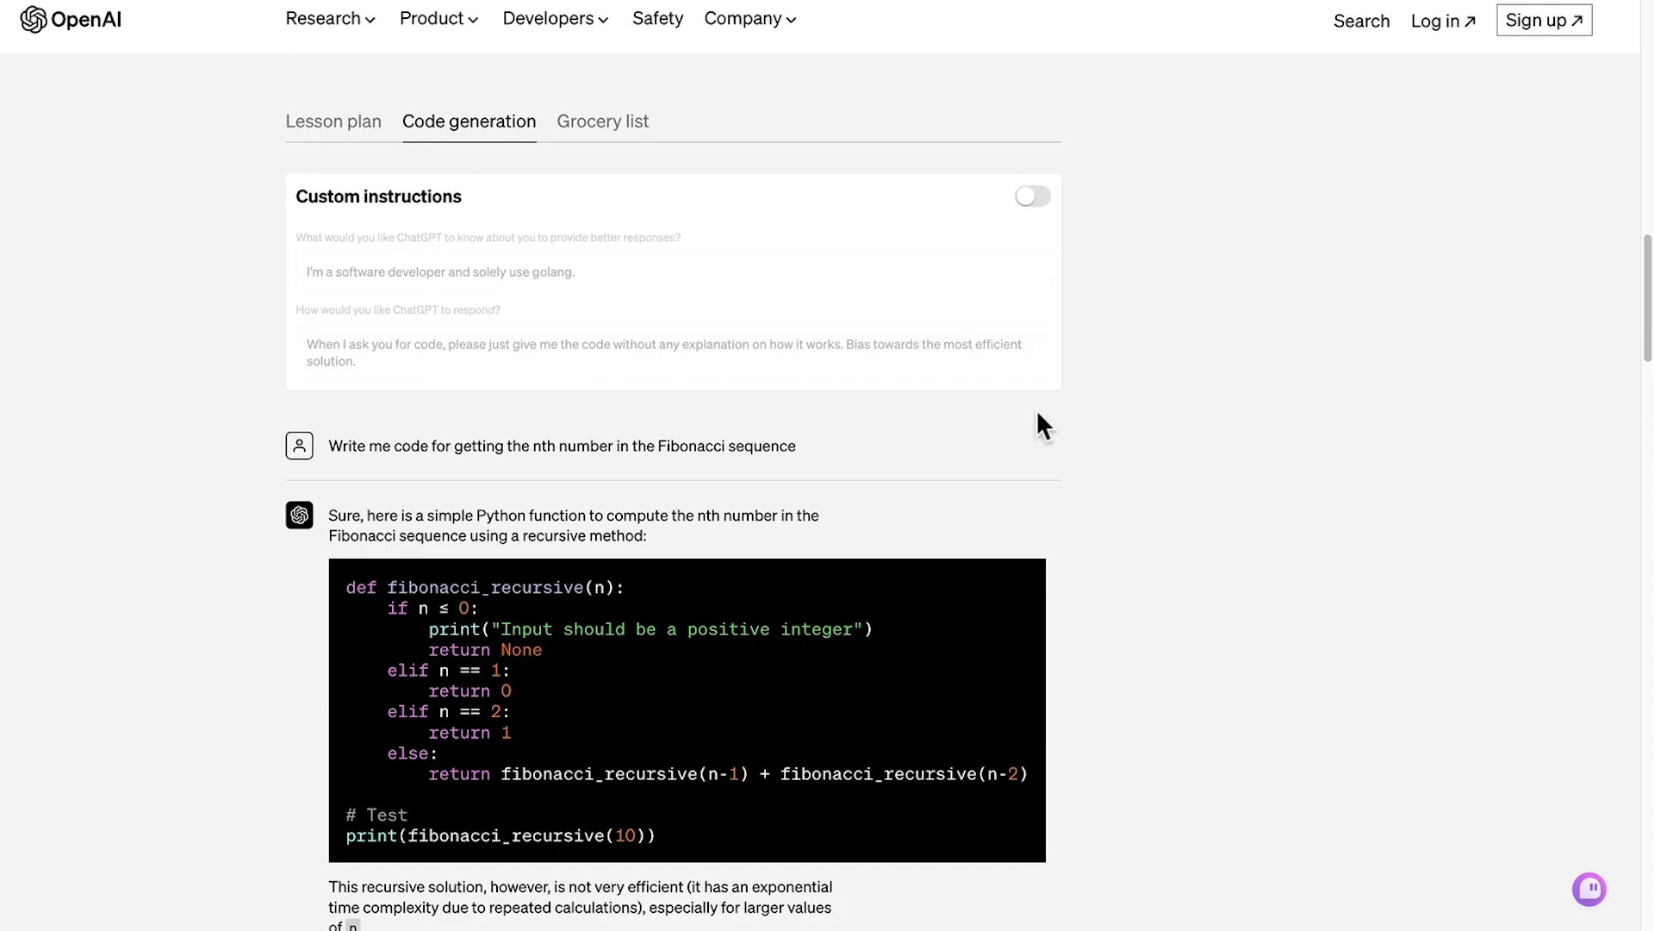
scroll(1035, 407, "down", 1)
left_click(1030, 158)
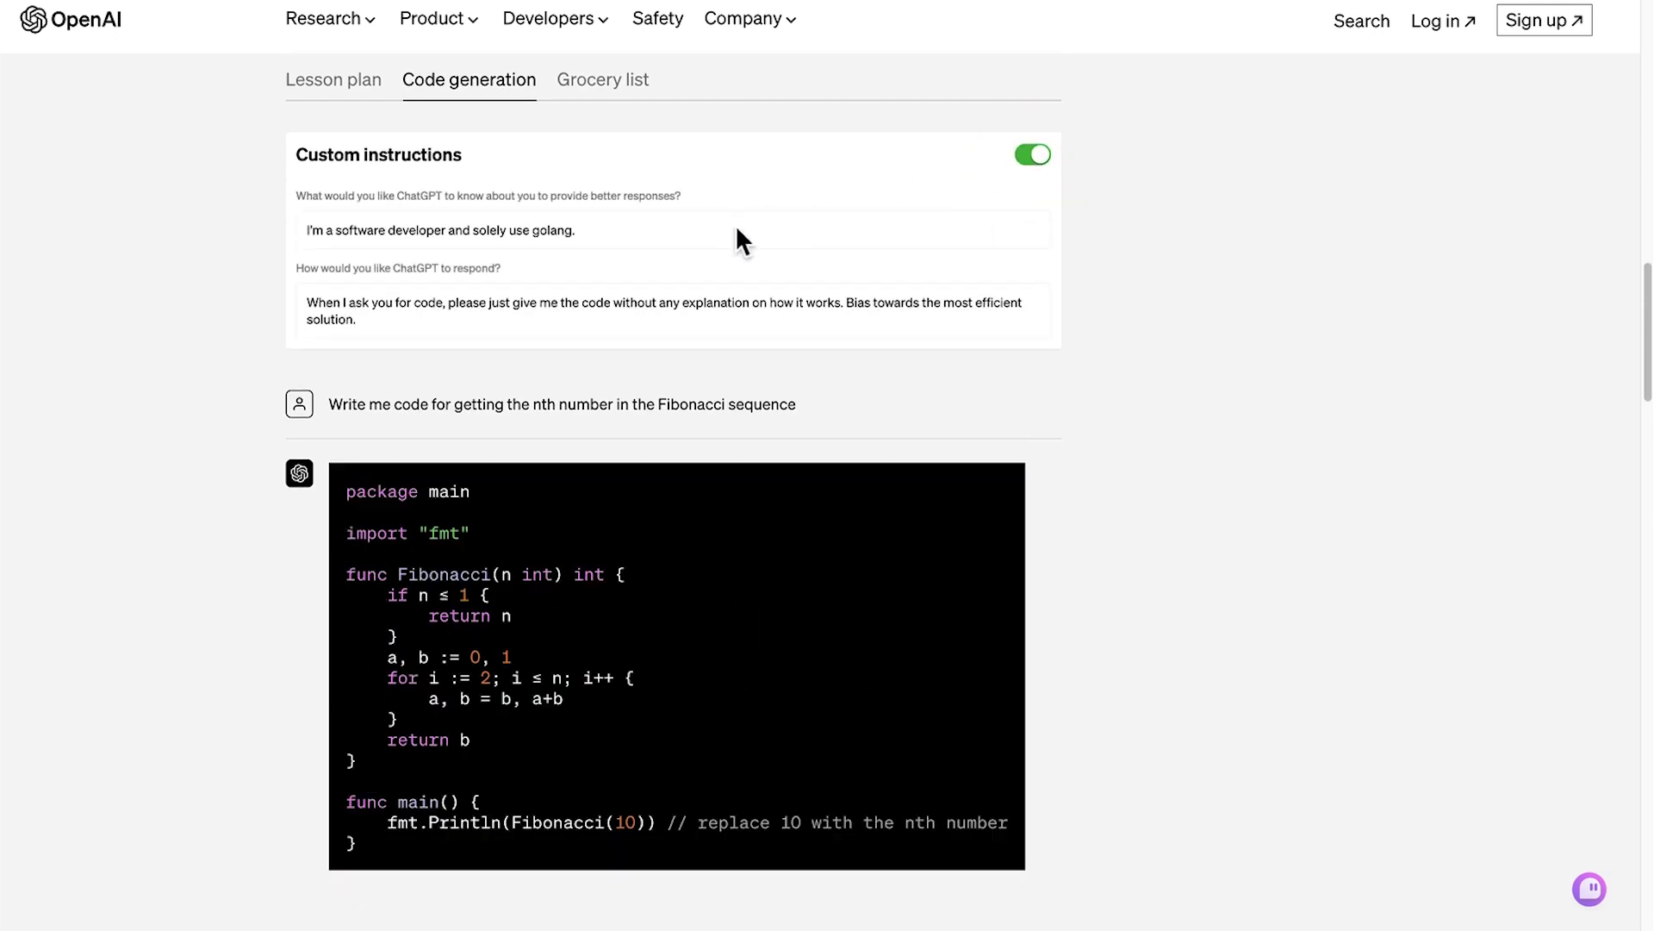
Compare the Grocery list answer with instructions off, then on, ending on the family-of-six pizza list
left_click(648, 76)
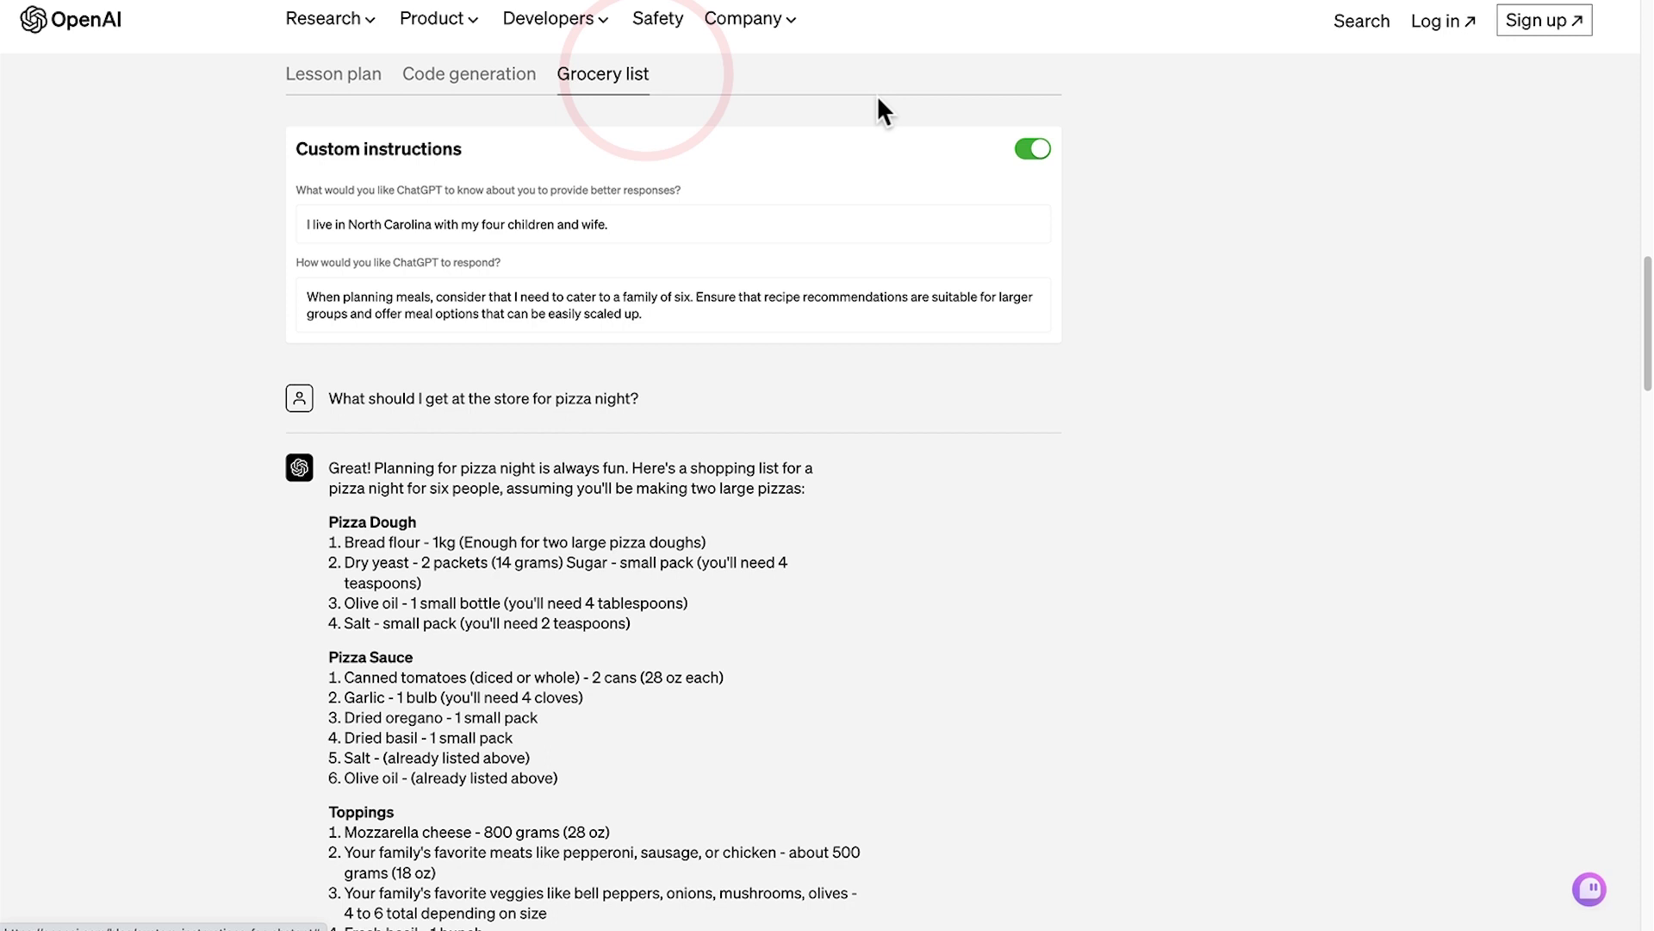
left_click(1024, 149)
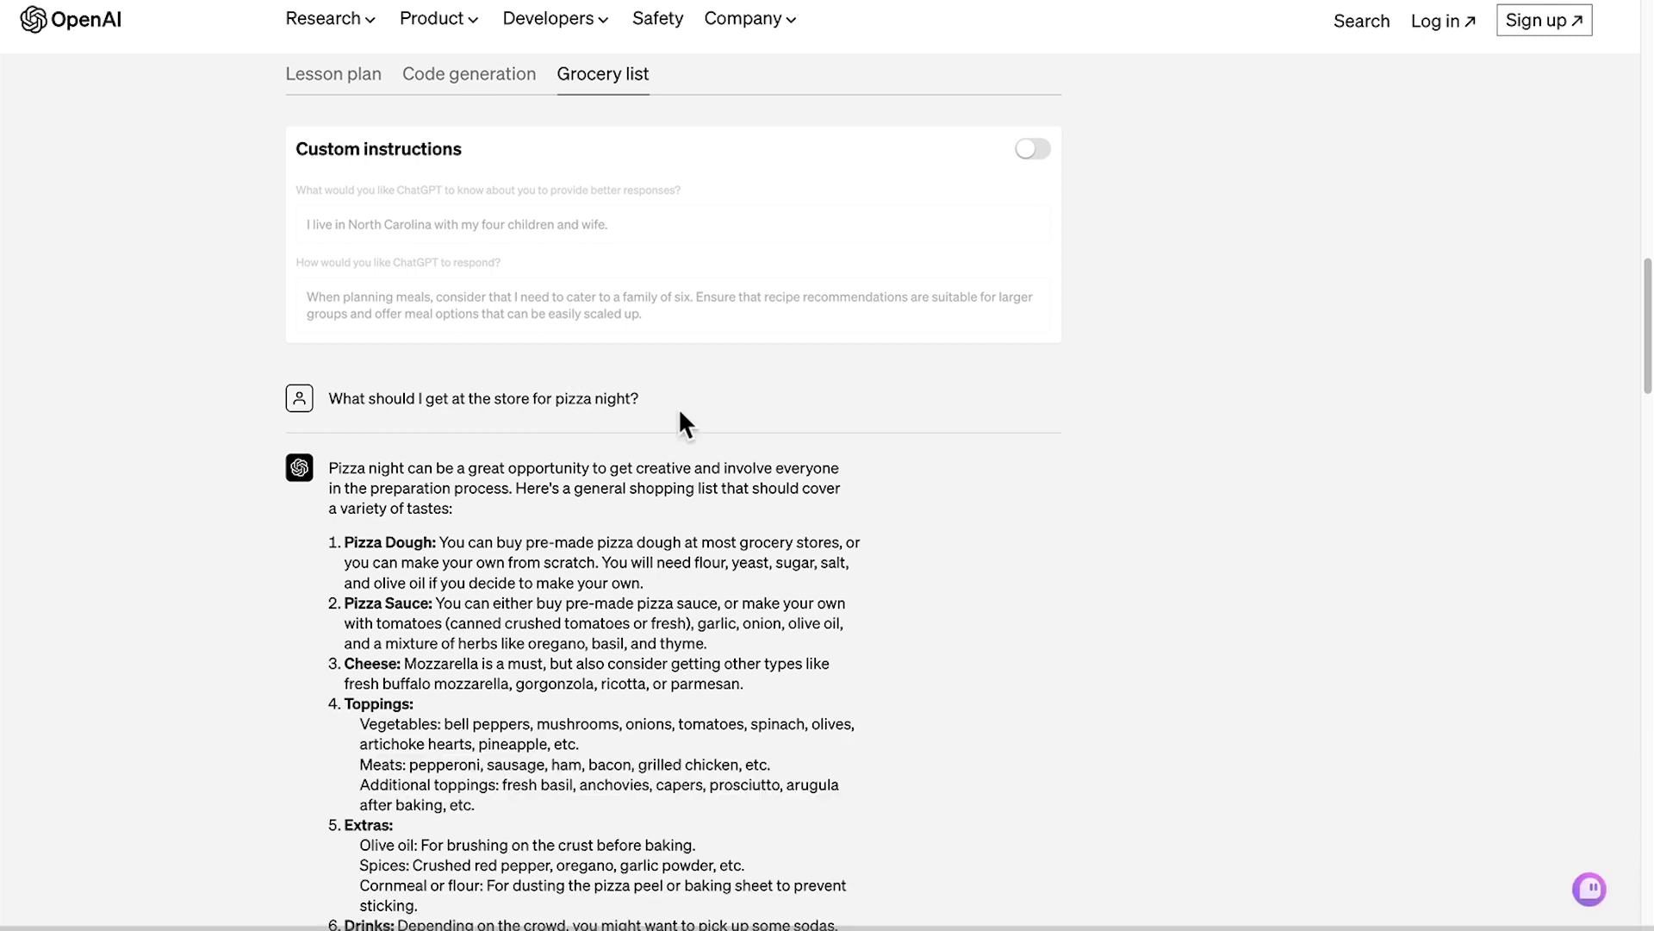
scroll(874, 450, "down", 3)
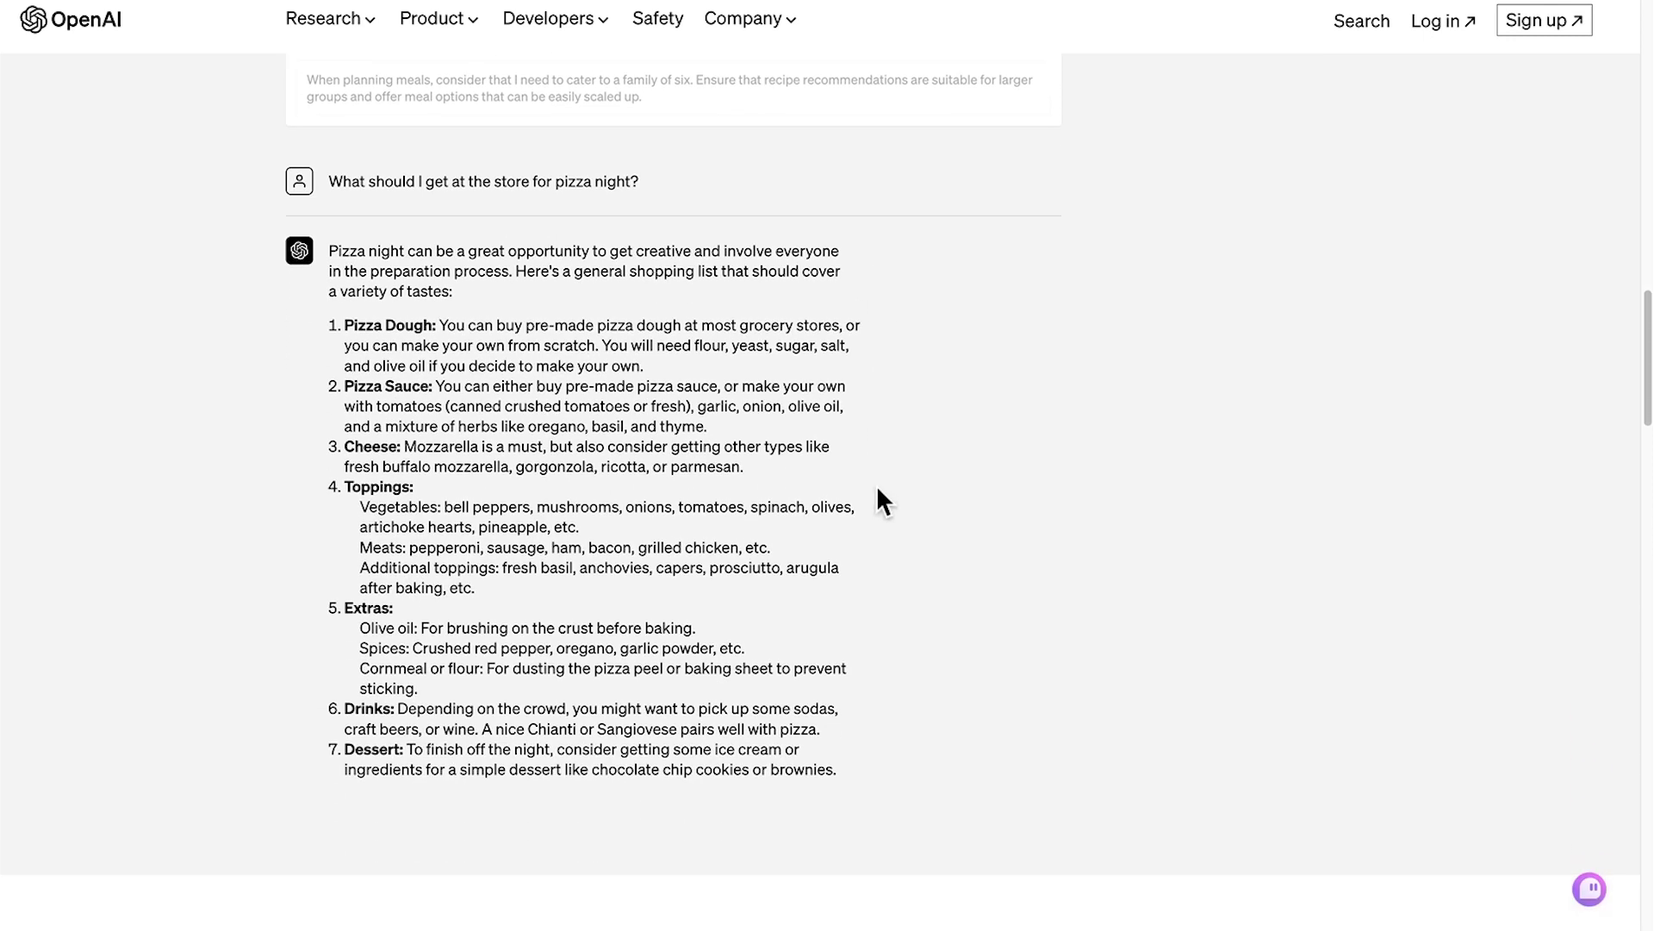
scroll(878, 490, "up", 1)
scroll(878, 490, "up", 2)
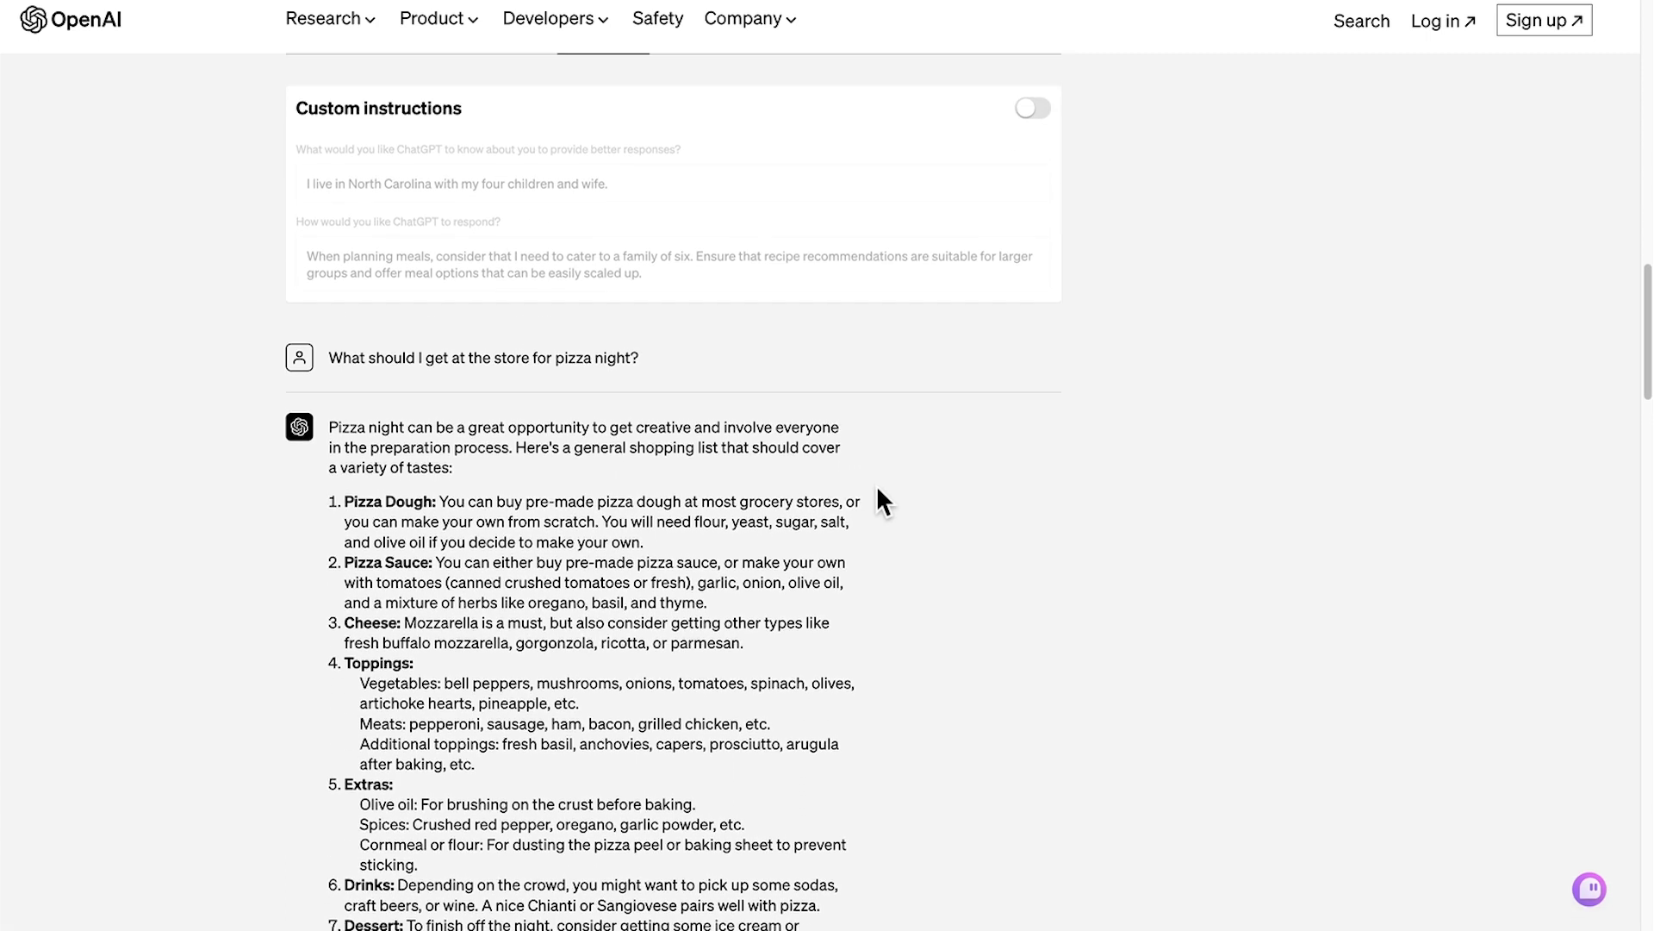
left_click(1032, 116)
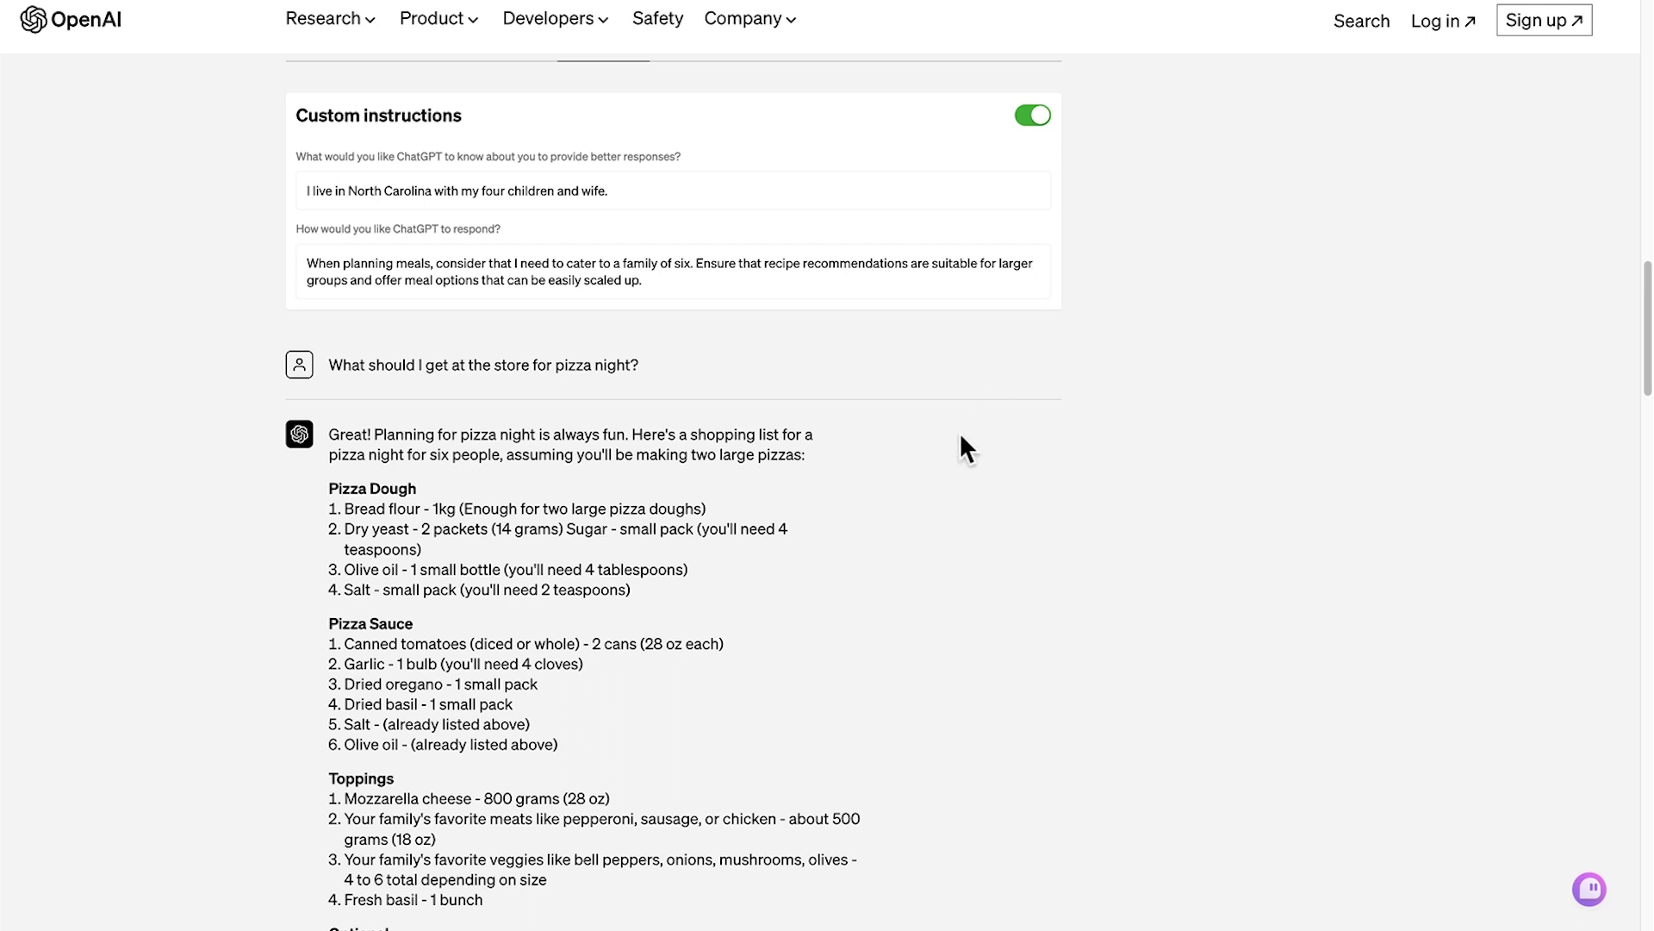
scroll(968, 462, "down", 1)
scroll(969, 462, "down", 1)
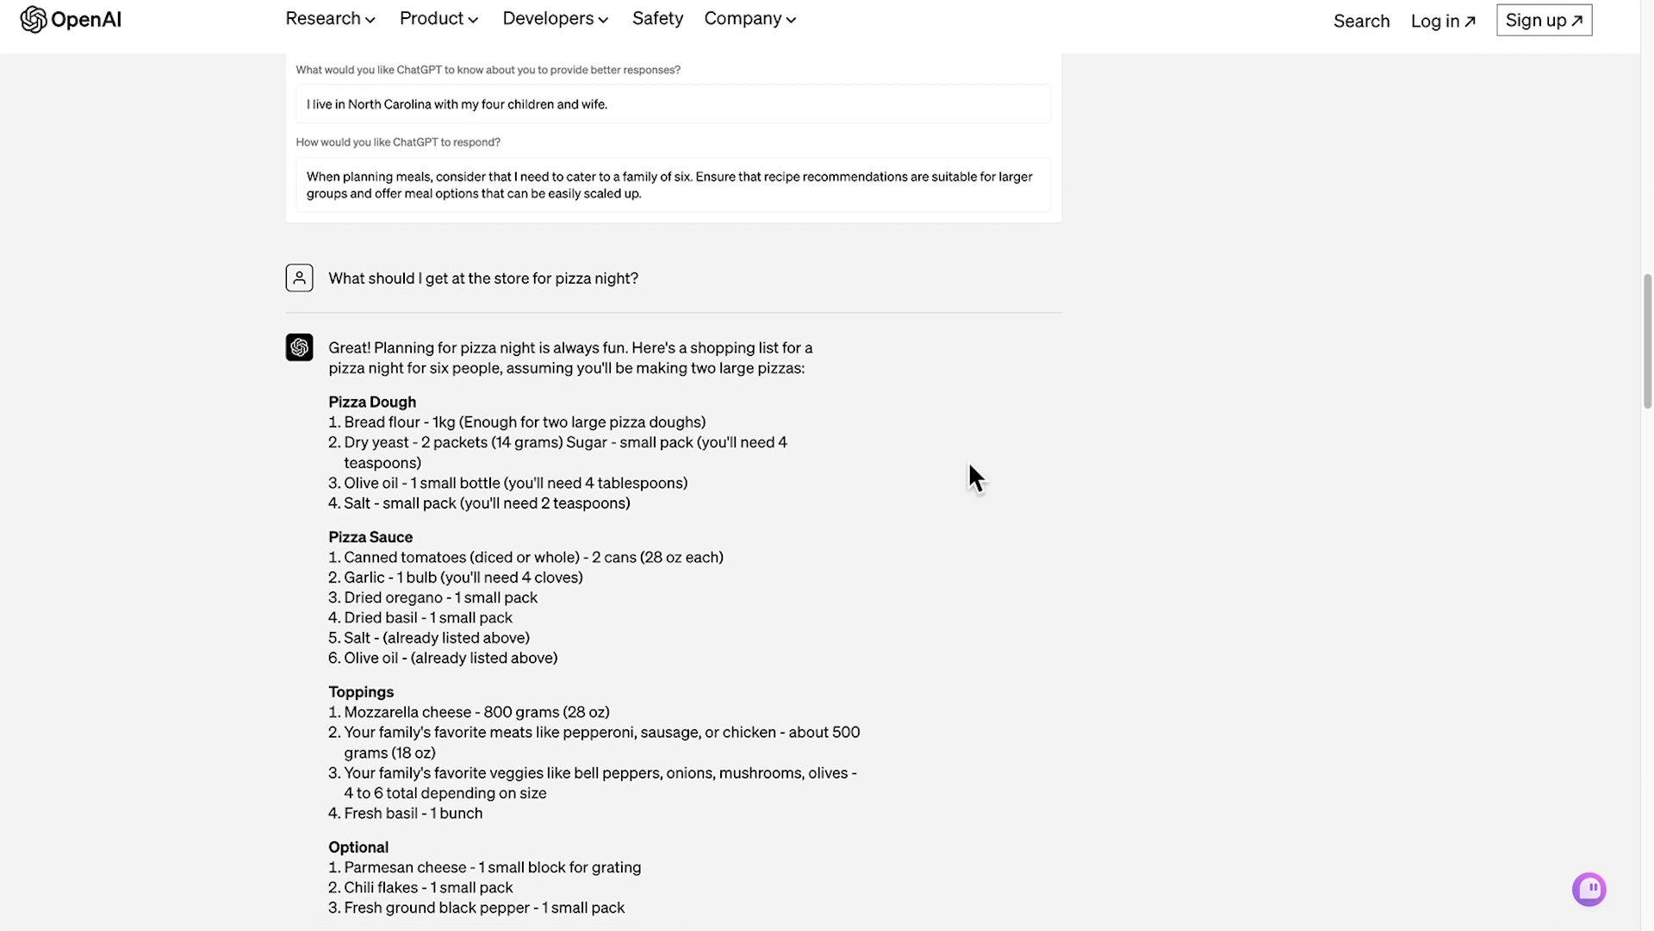
scroll(969, 461, "down", 1)
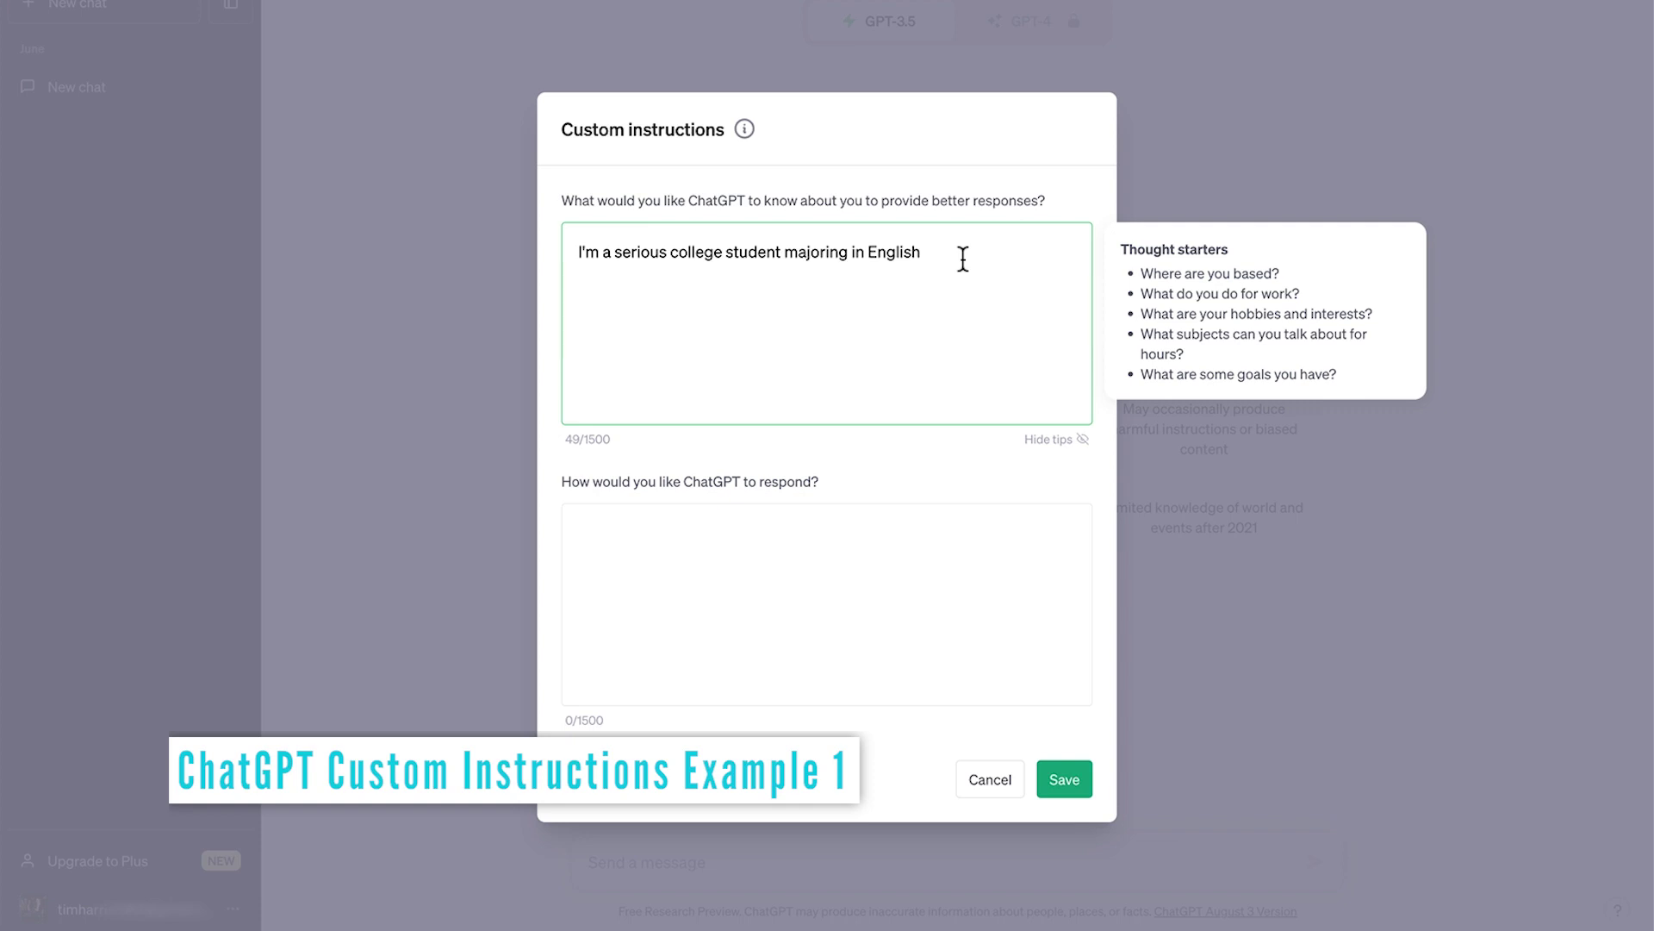
Fill the response field: always answer in a formal, academic style with thorough explanations
left_click(603, 642)
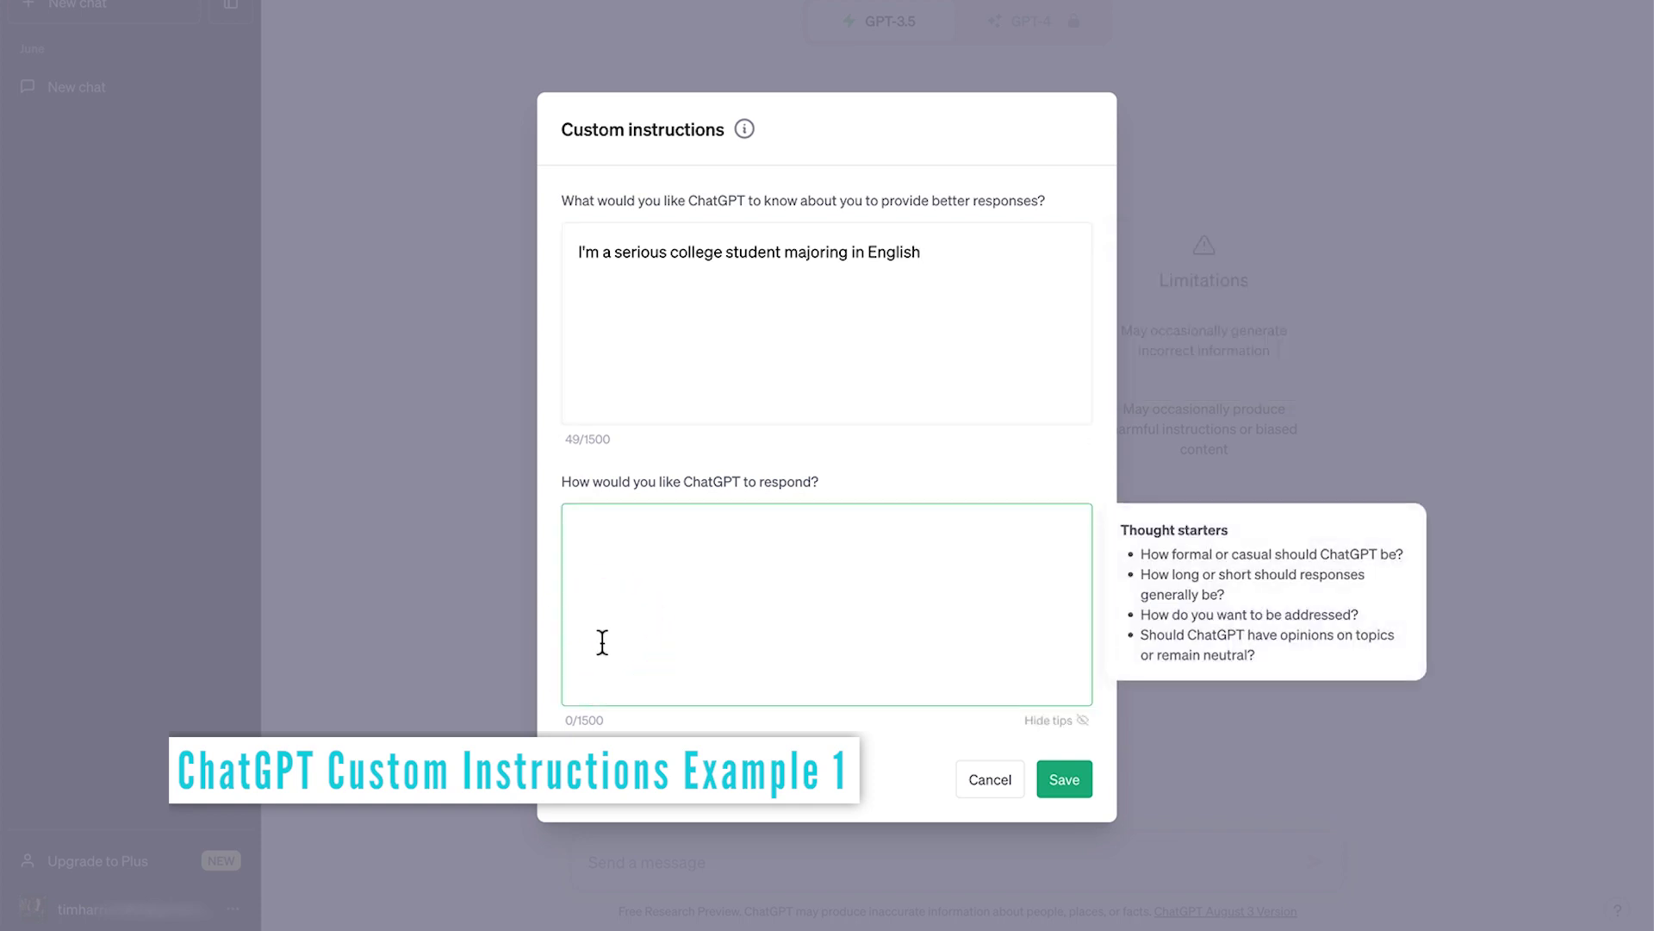
type("Always respond in a formal, academic writing style with thorough explanations and excluding unnecessary wording")
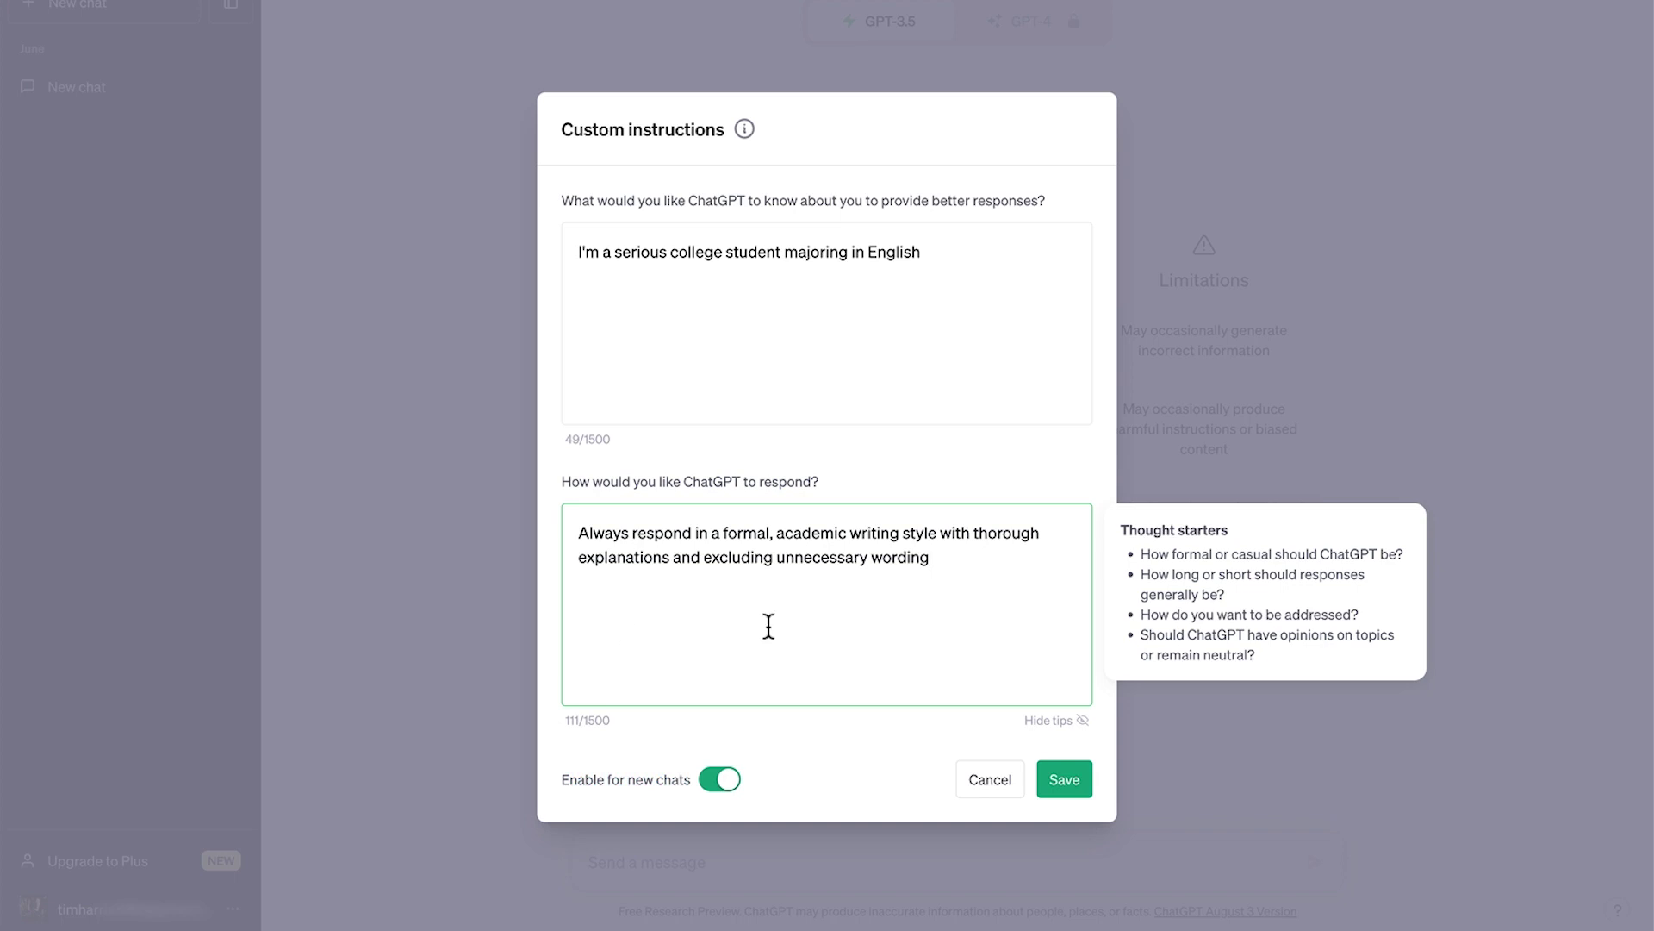
left_click(768, 626)
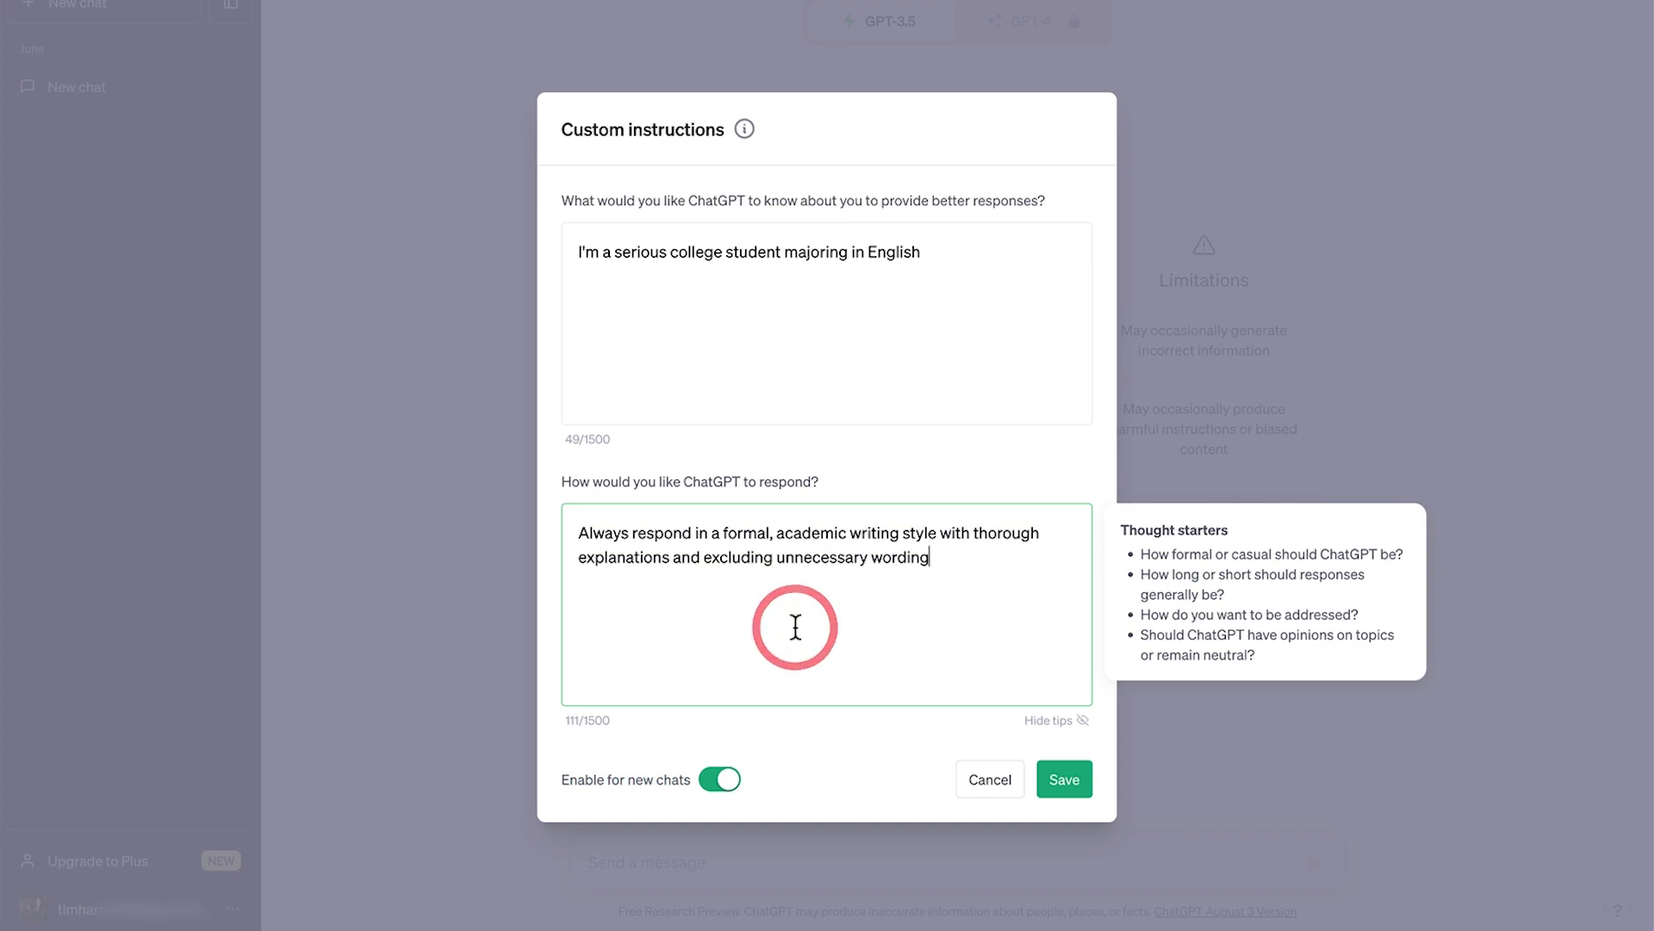
Save the instructions and request a 1000-word essay summarising J.K. Rowling's works
left_click(1062, 780)
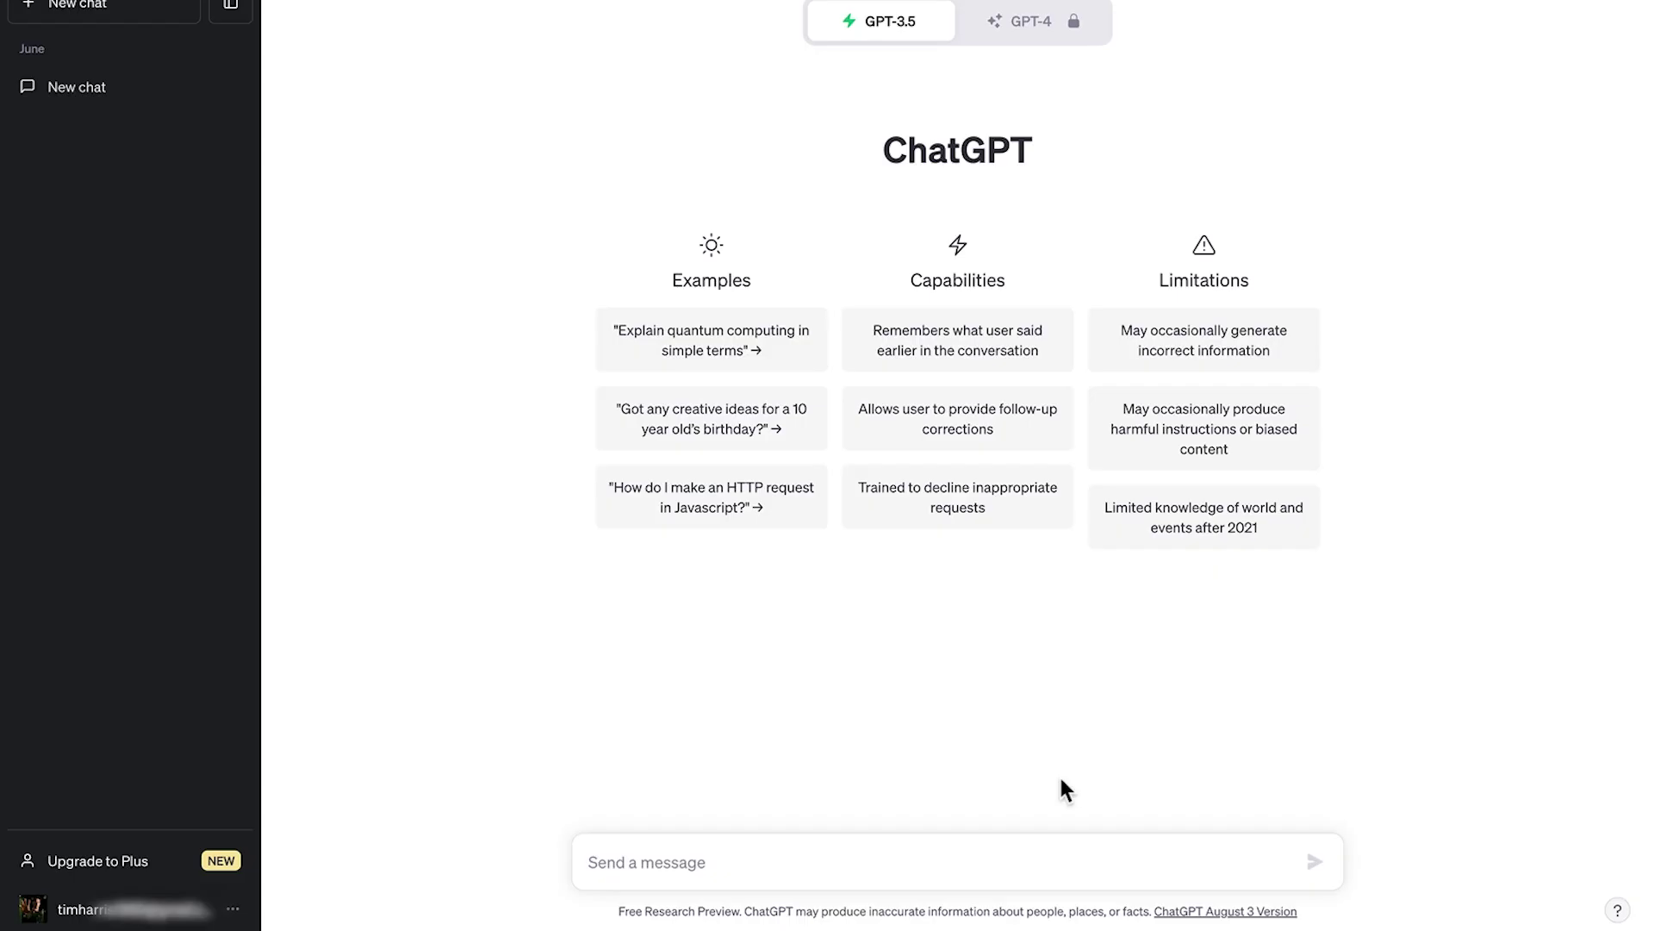
type("Write a 1000 word essay summarising the works of")
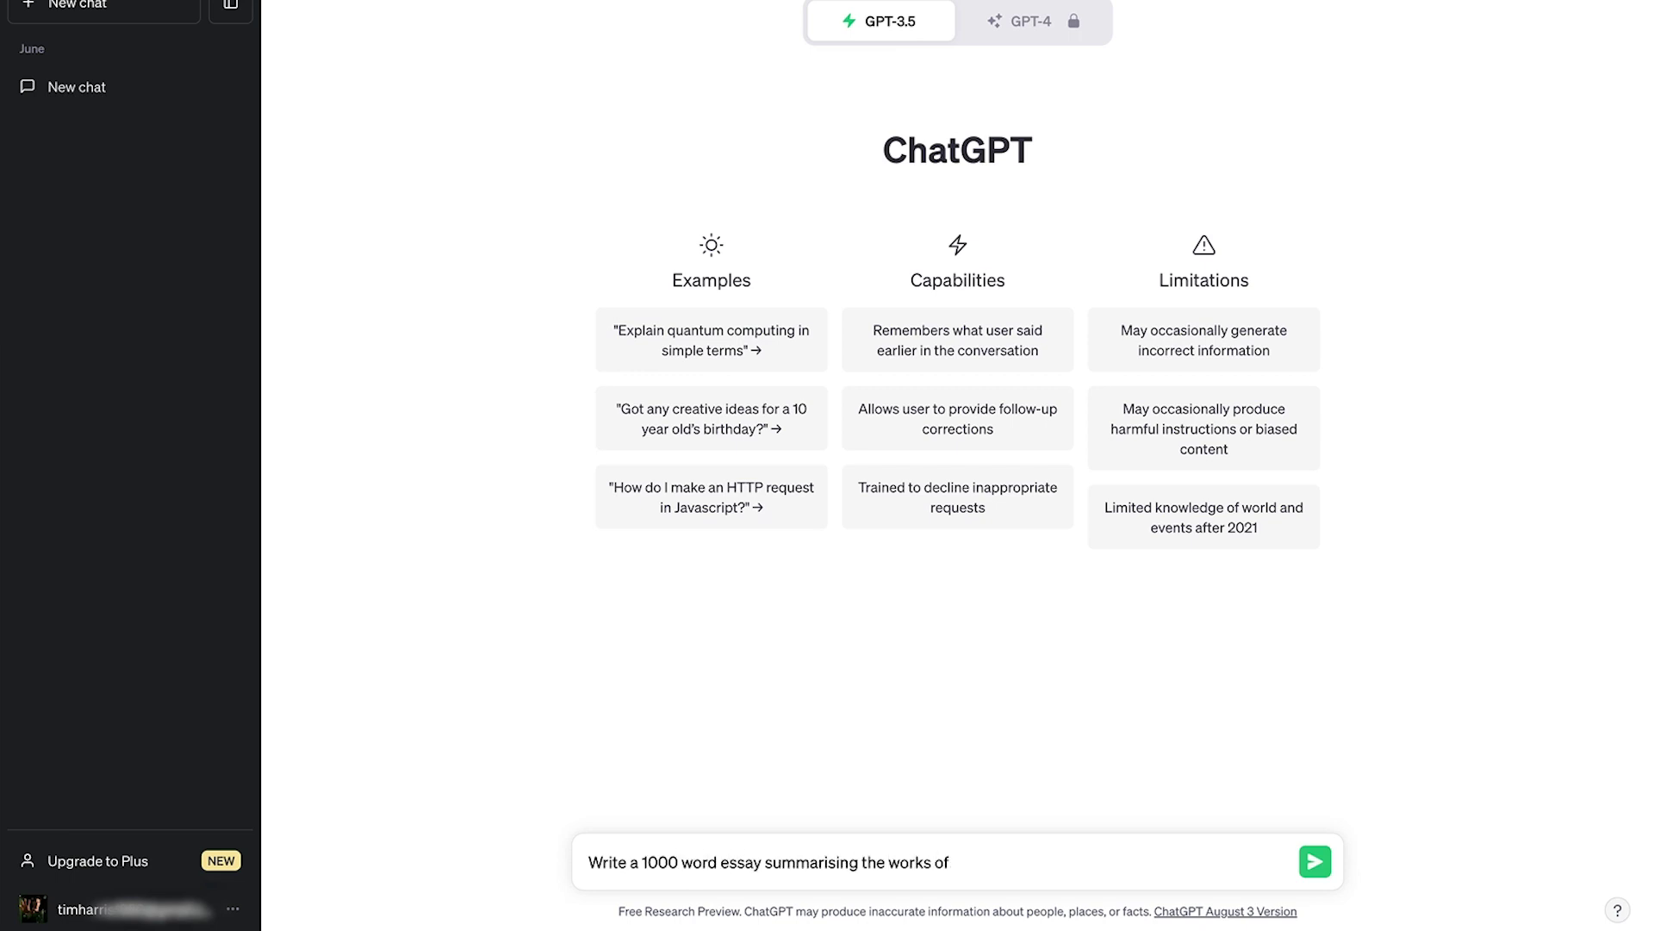
type(" jk rowlings")
key("Return")
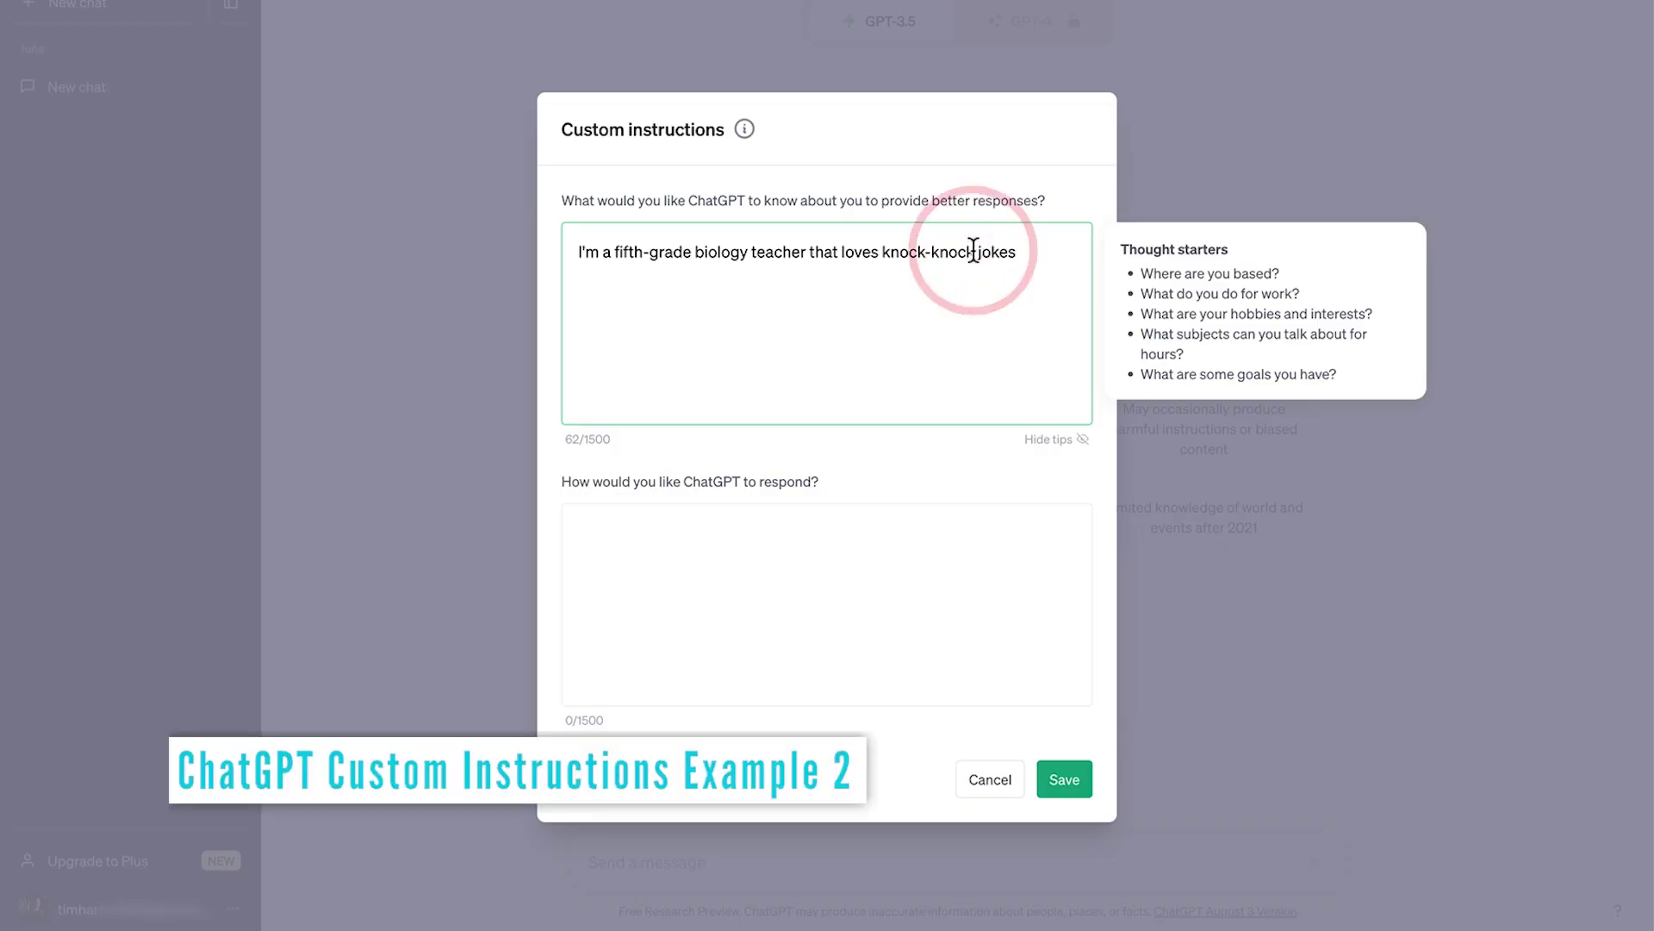
Change the teacher's knock-knock jokes to dad jokes, save, and ask about magnesium supplement benefits
key("BackSpace")
key("BackSpace")
key("BackSpace")
key("BackSpace")
key("BackSpace")
type("dad")
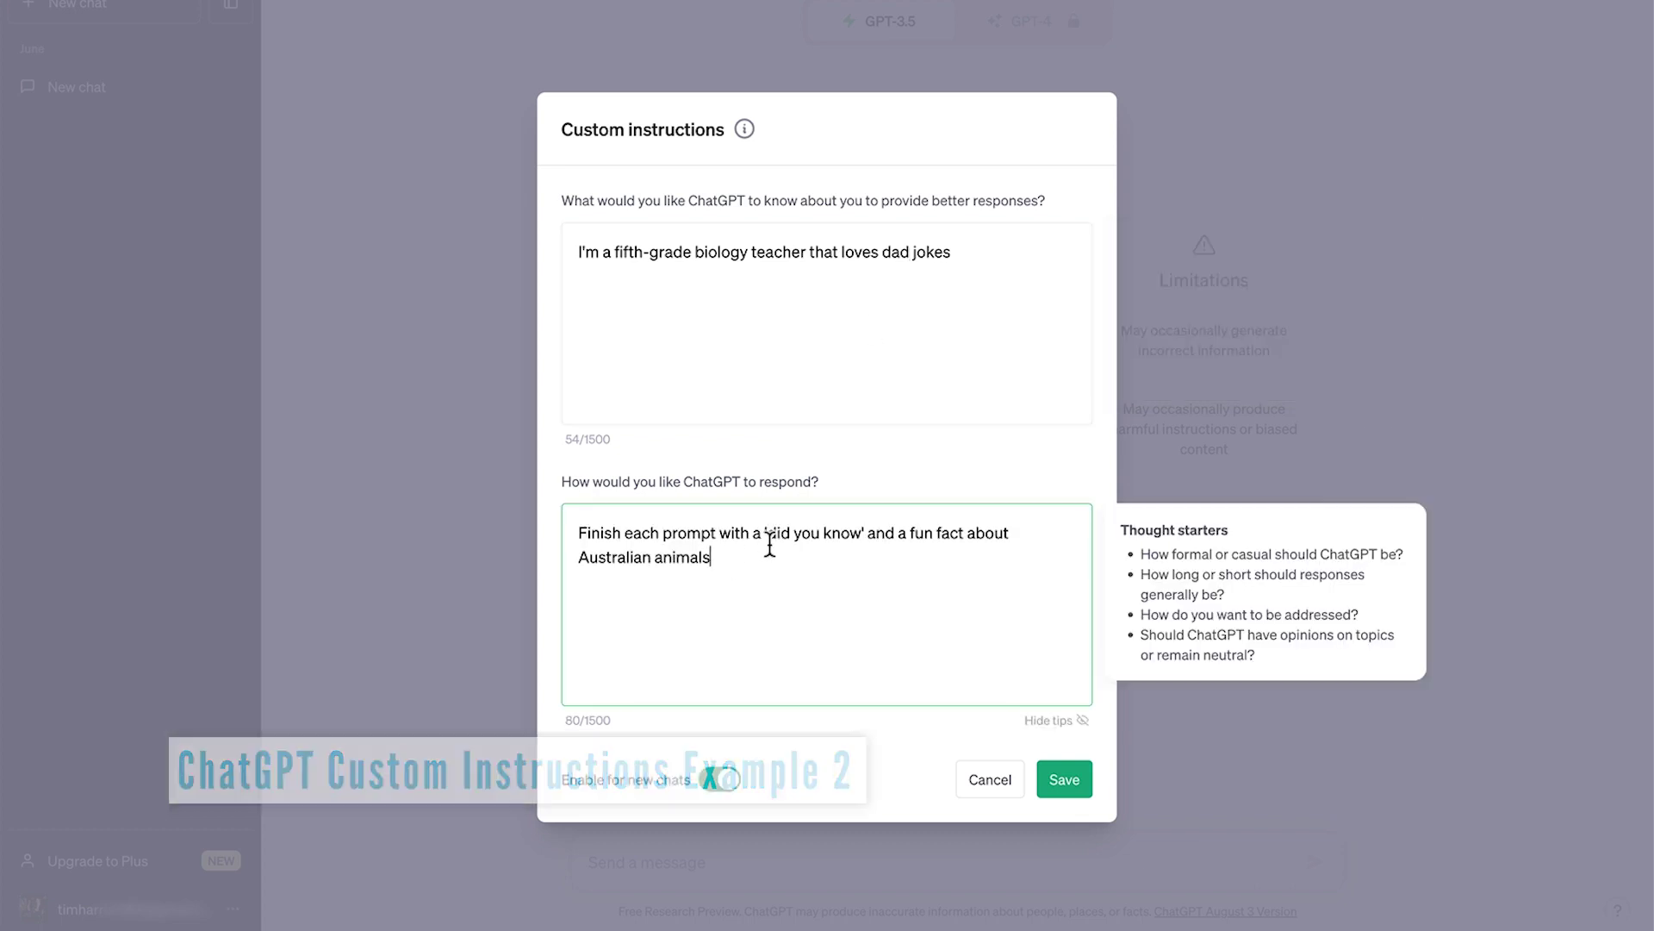
left_click(1066, 779)
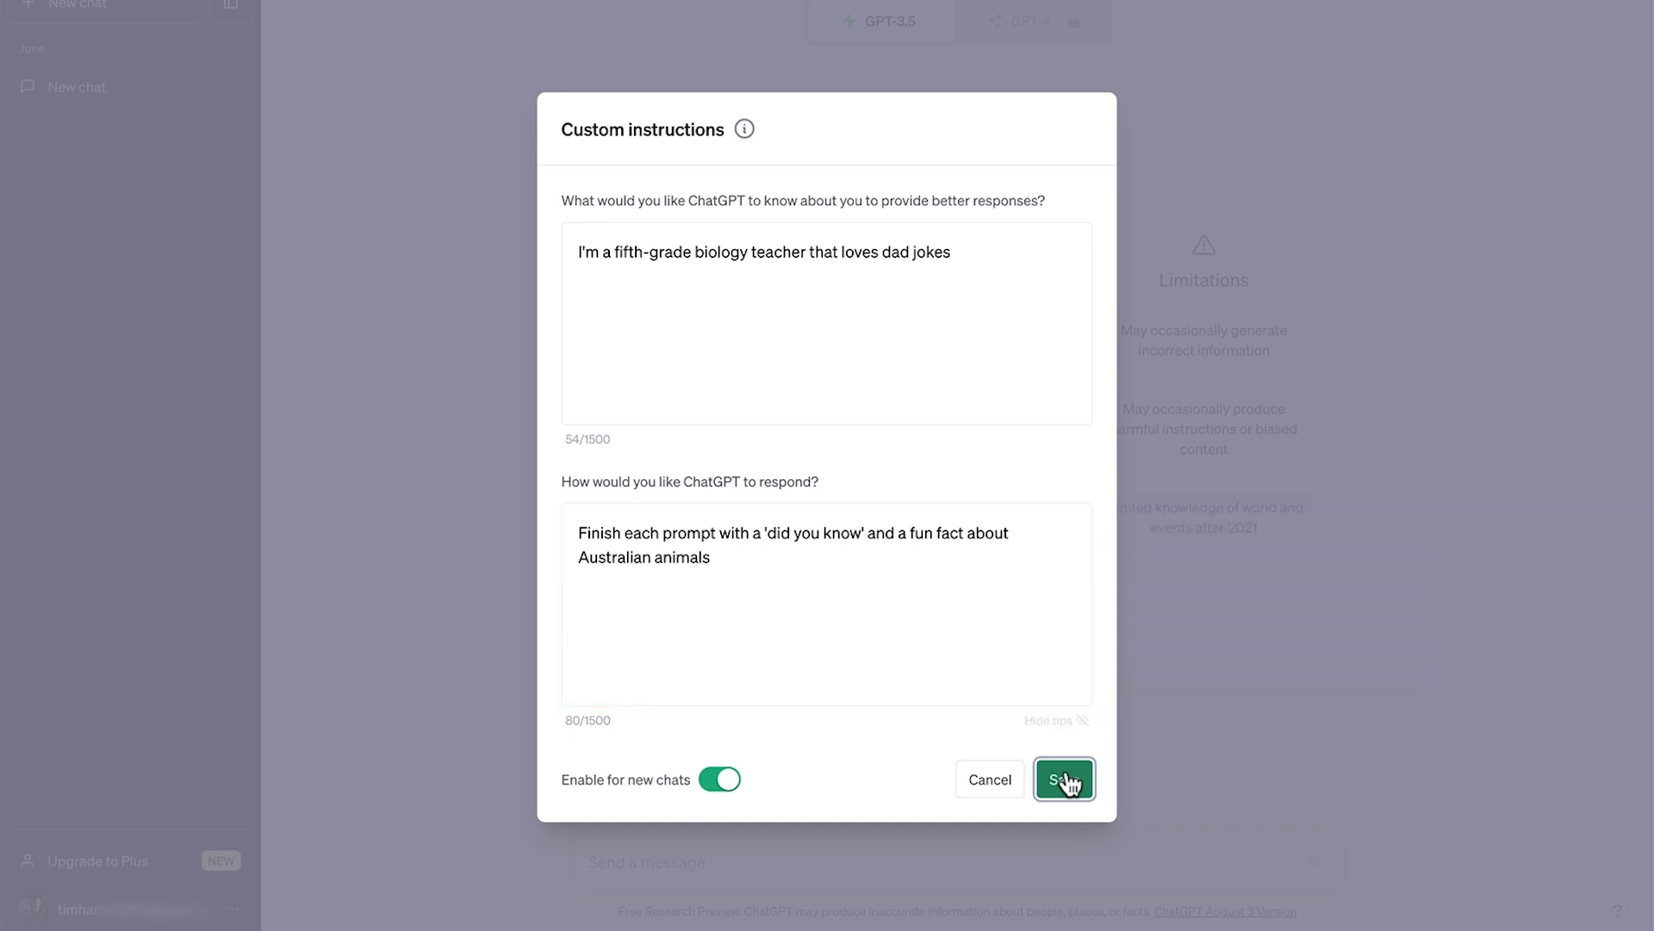
type("What are the benefits of taking magnesium supplements")
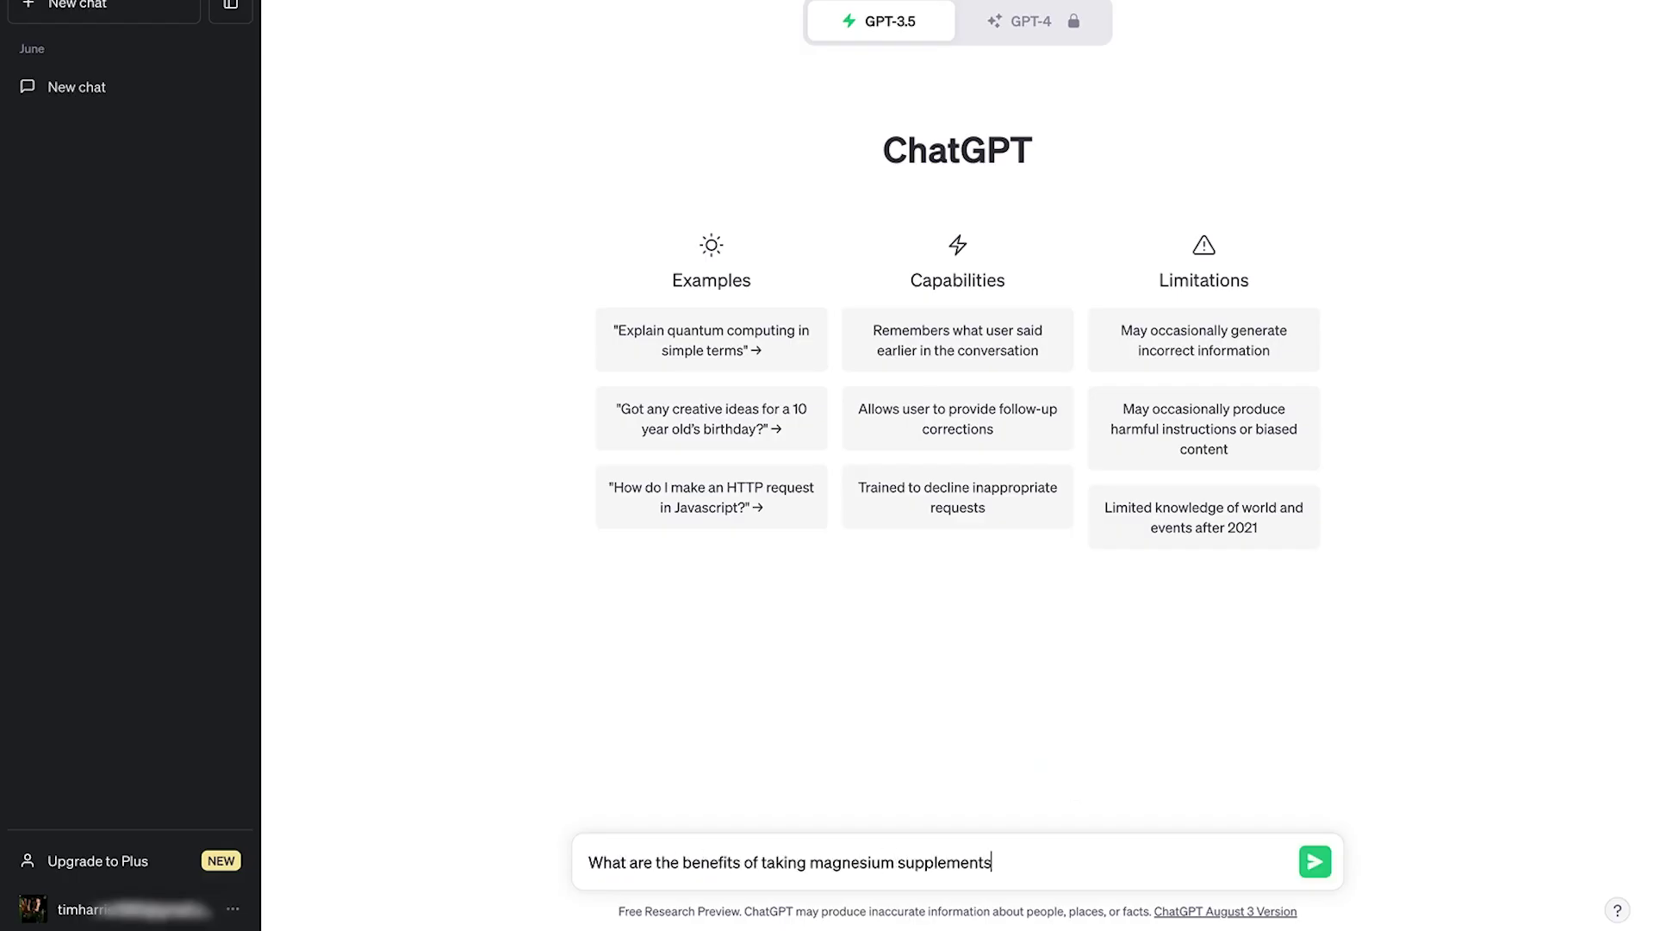
key("Return")
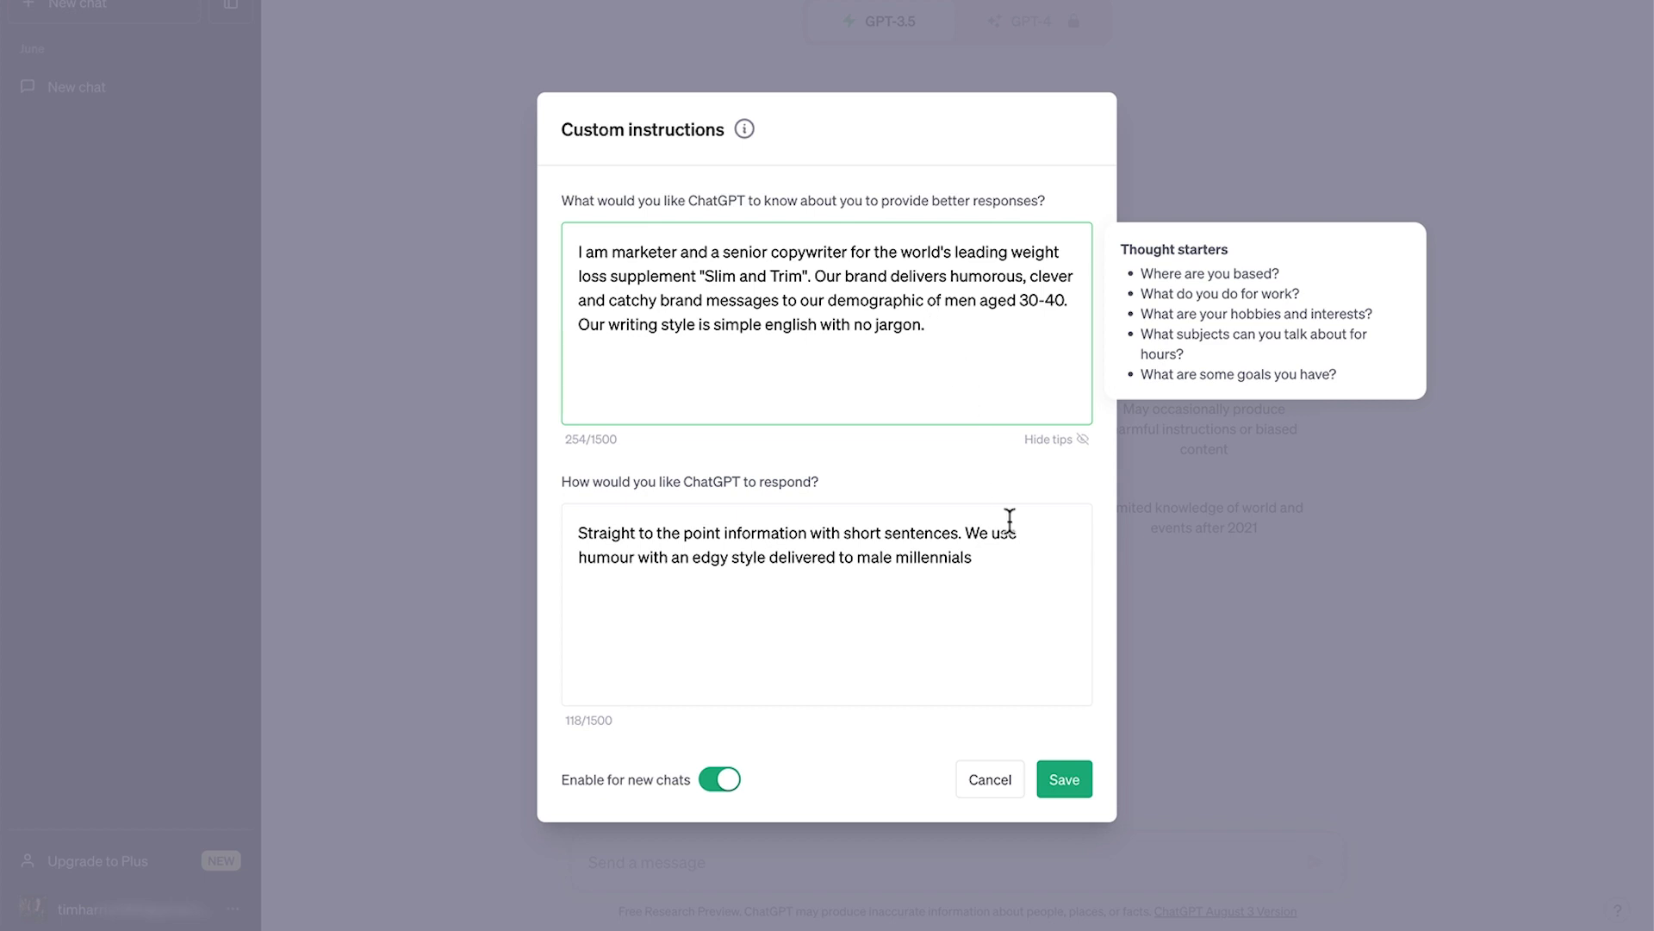
Save the Slim and Trim copywriter instructions and request 10 supplement taglines with calls to action
left_click(1010, 554)
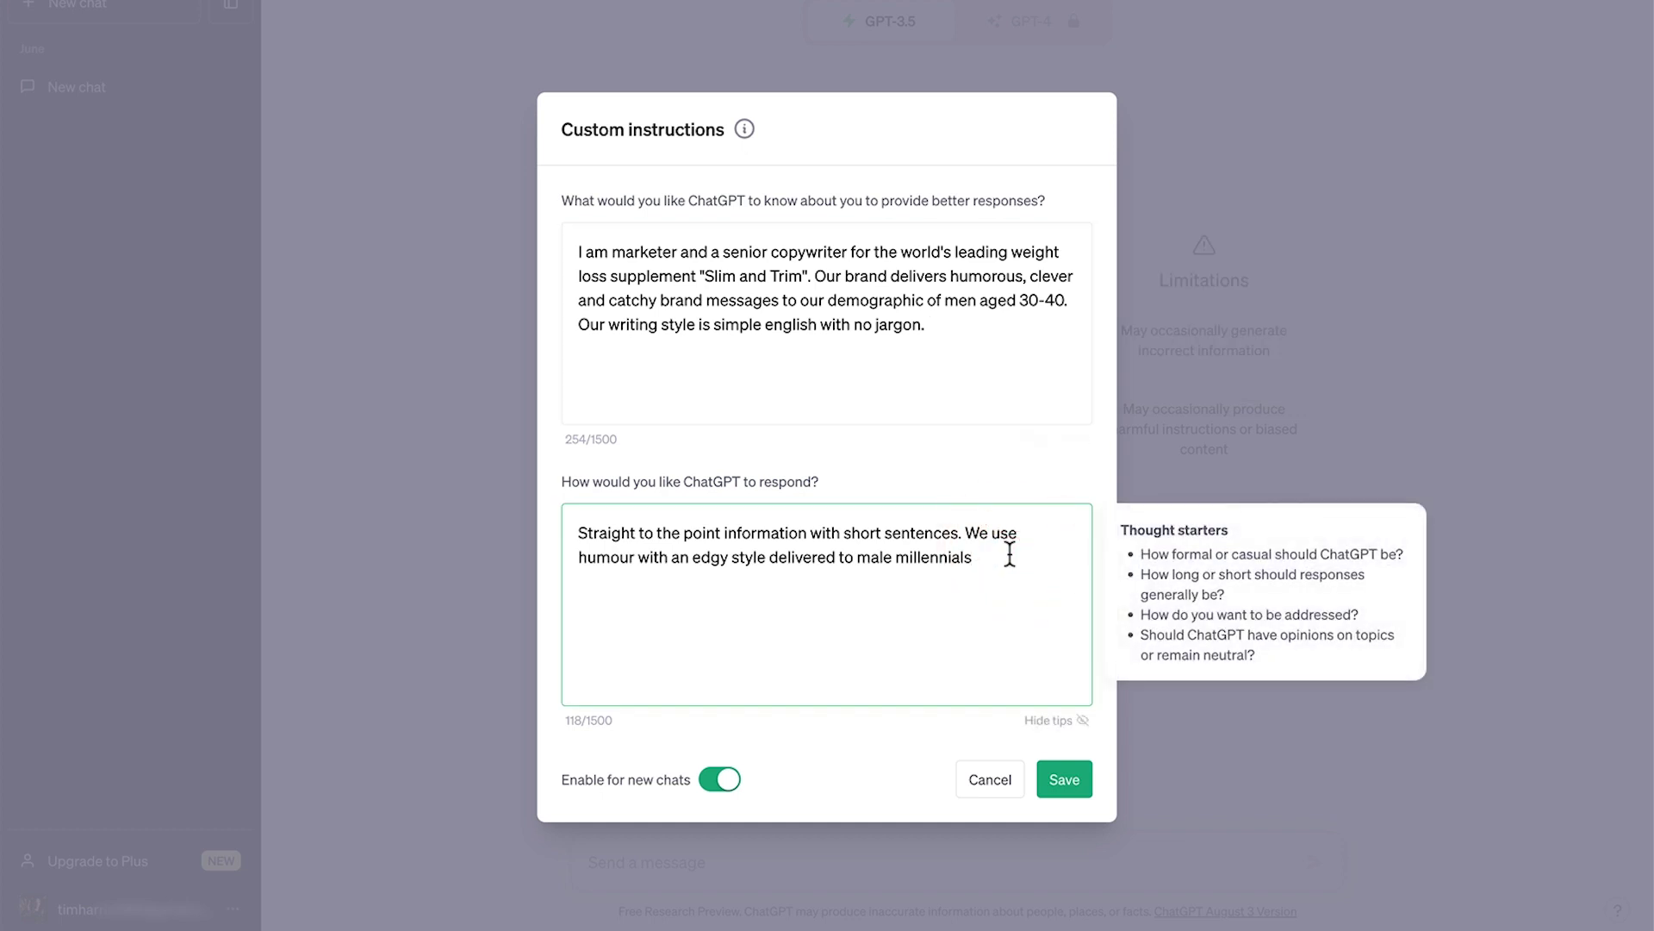
left_click(1062, 773)
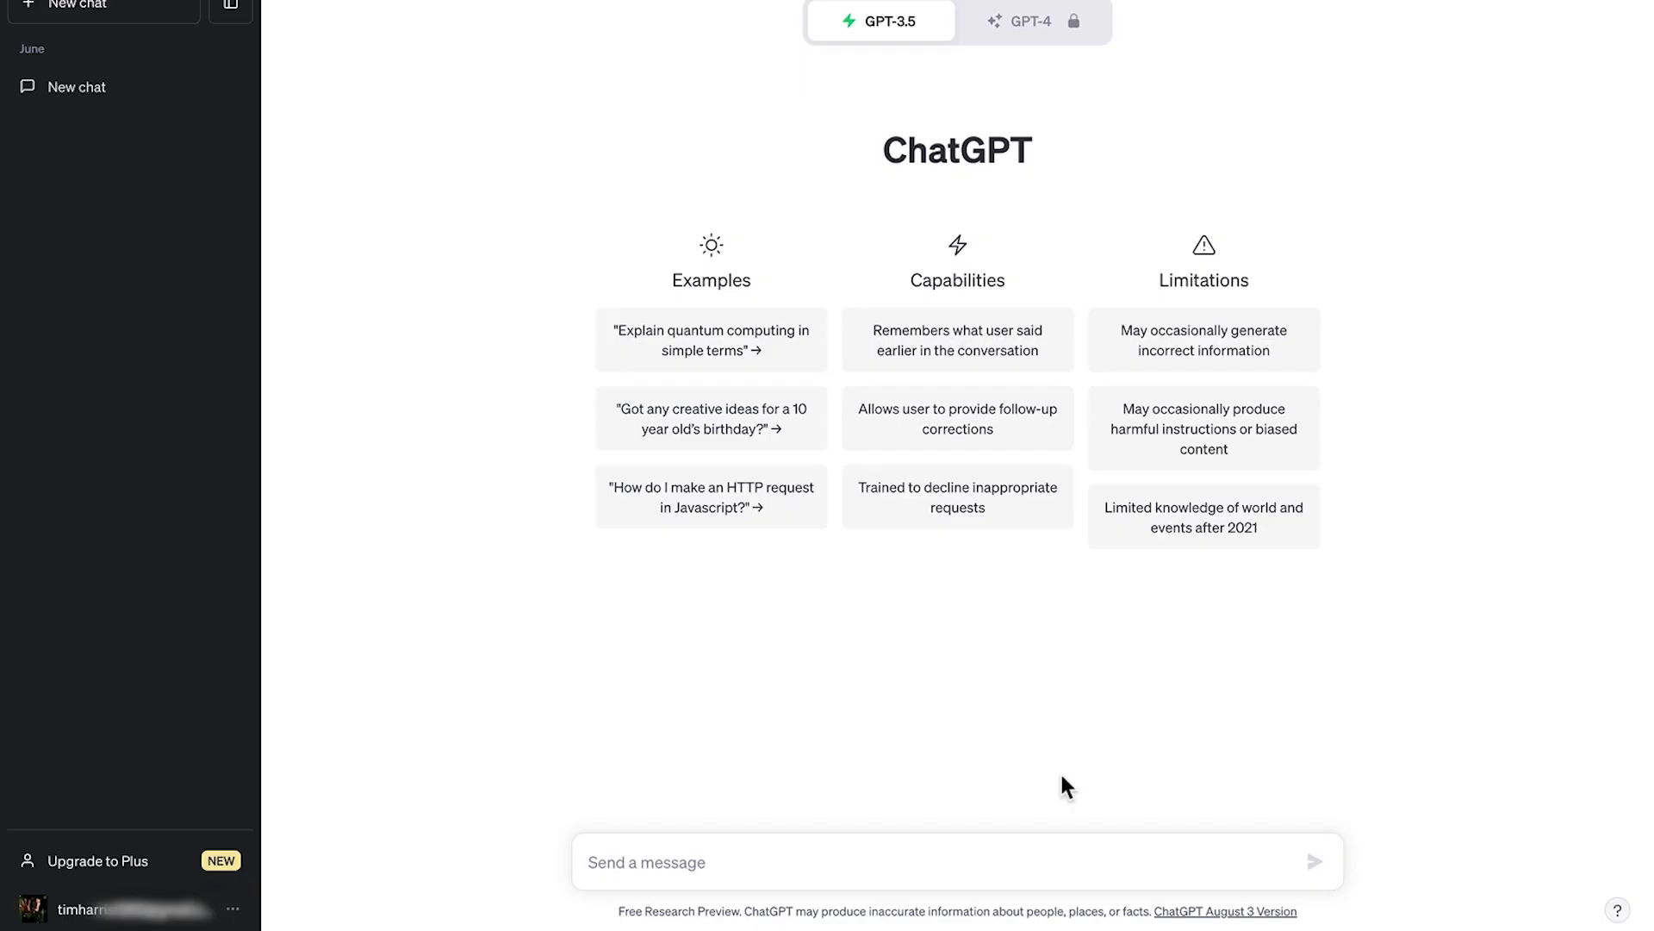
type("Write 10 ideas for")
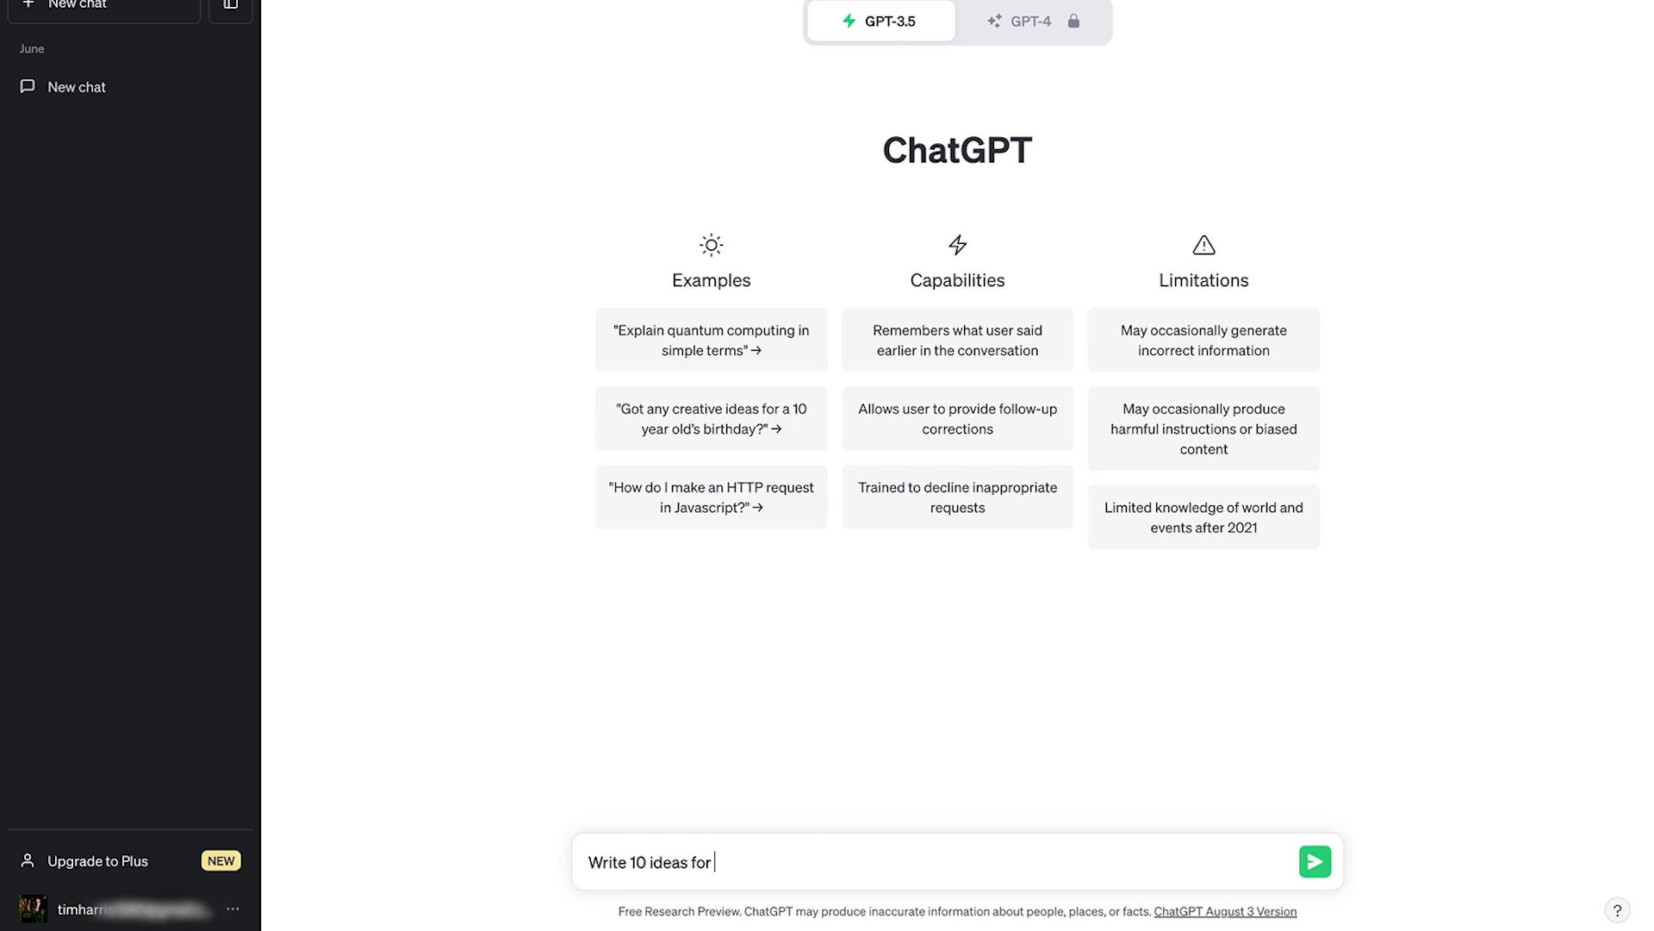
type(" a new line of weight loss supplements")
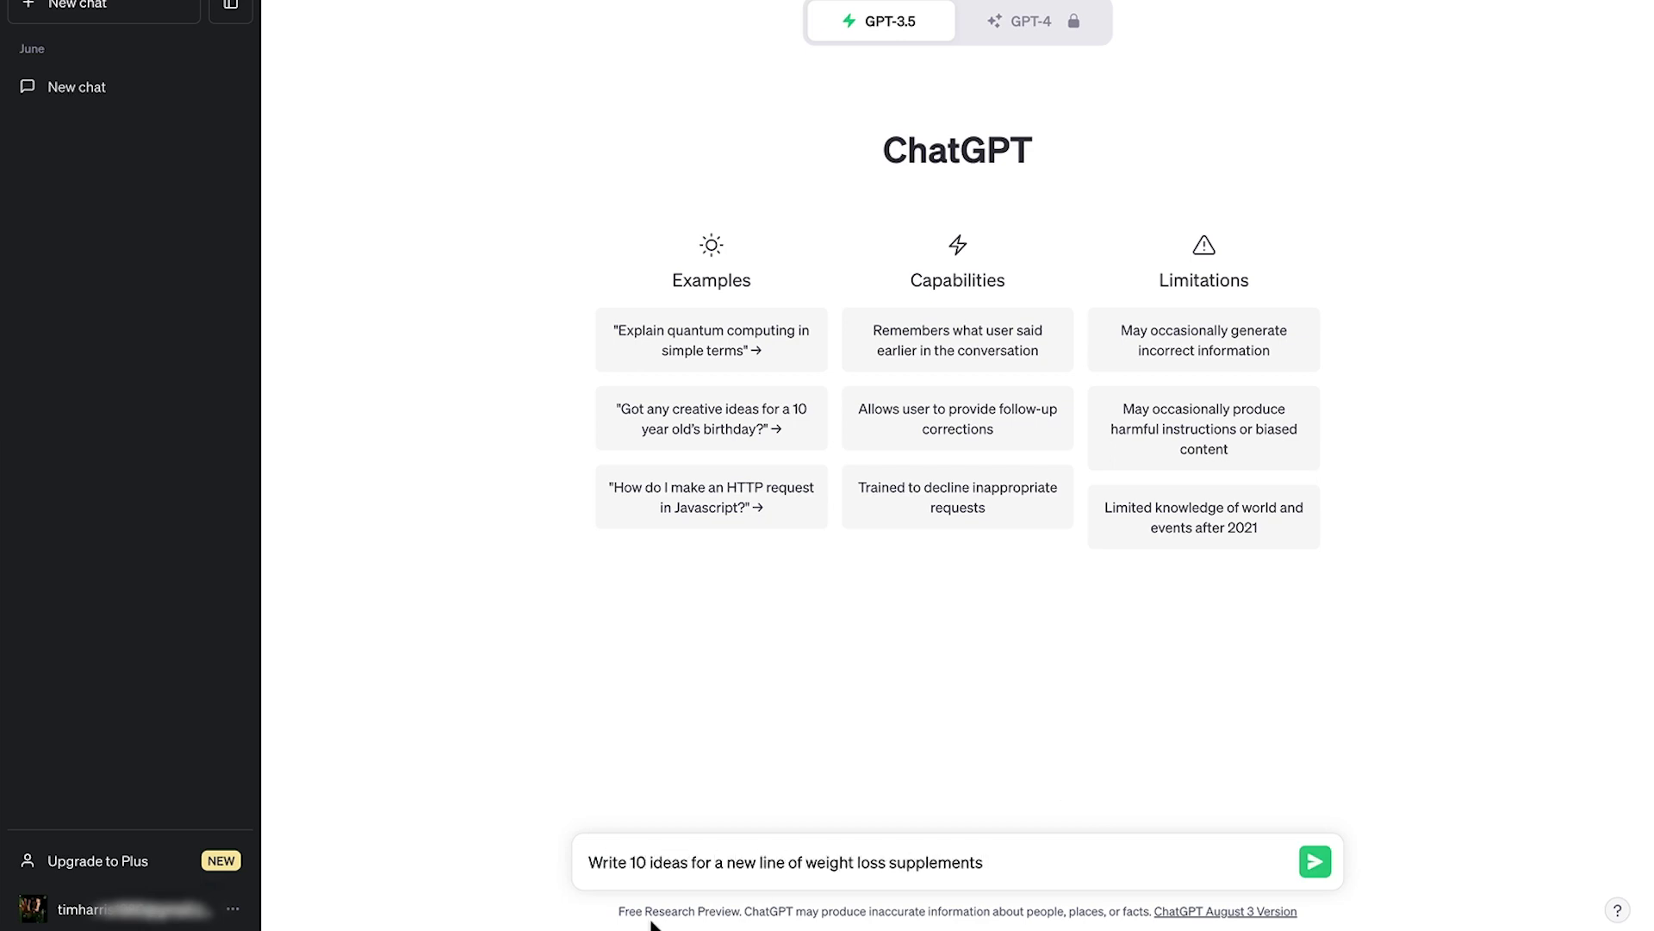
type(". Each")
type(" idea has a tagline followed")
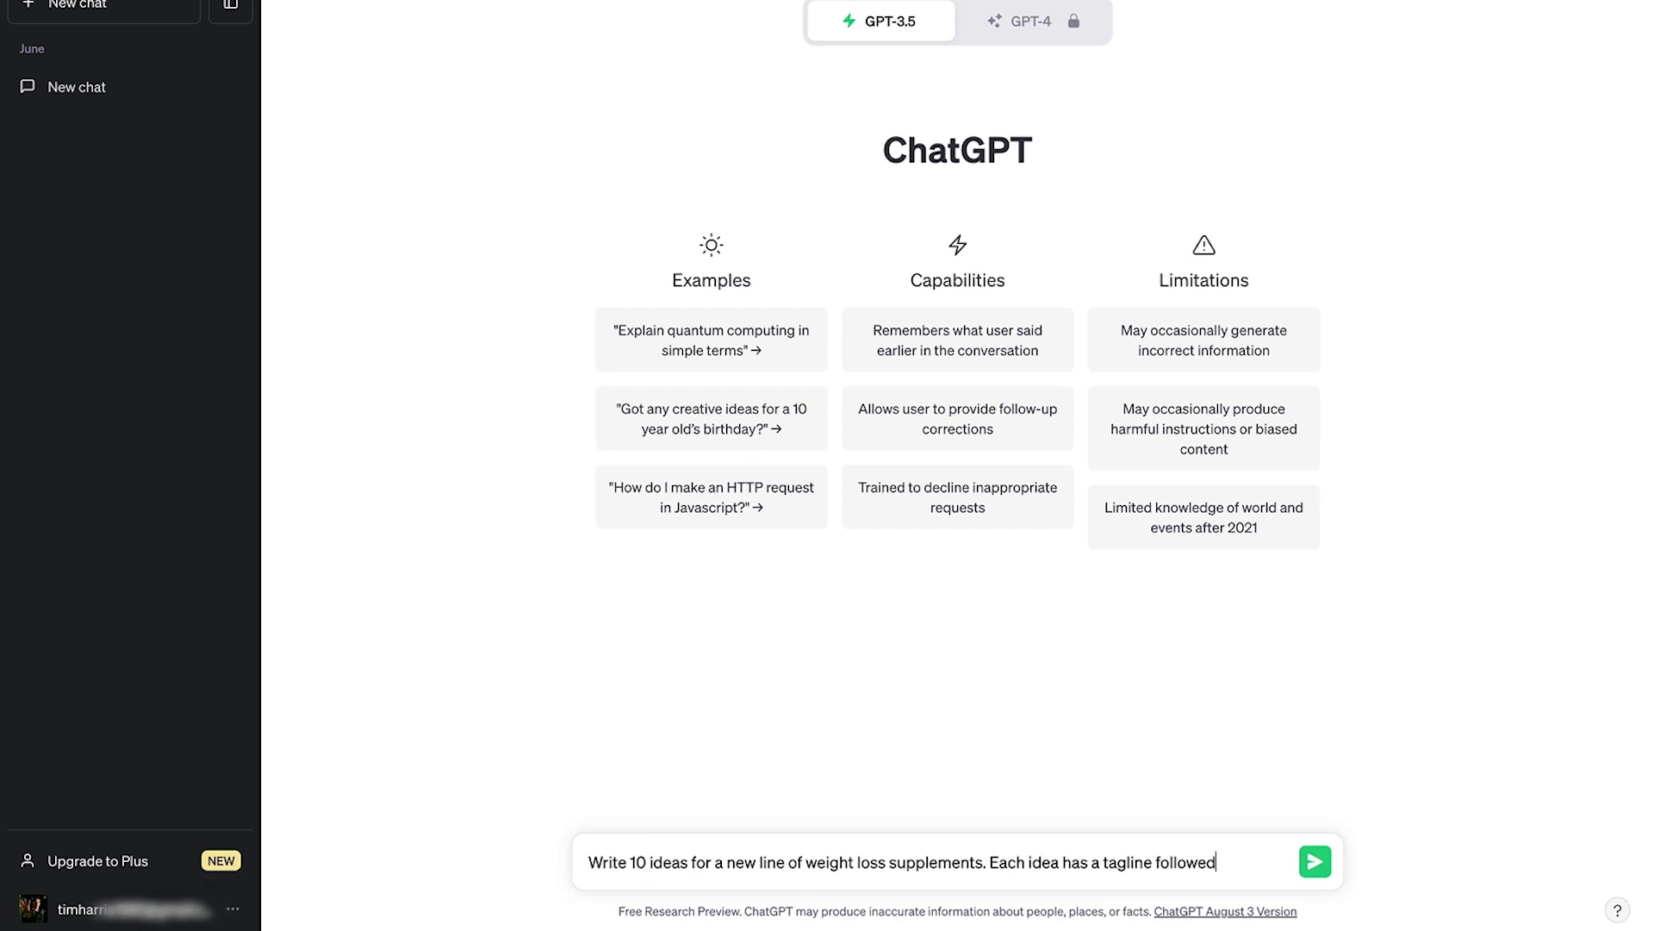
type(" by a call to action")
key("Return")
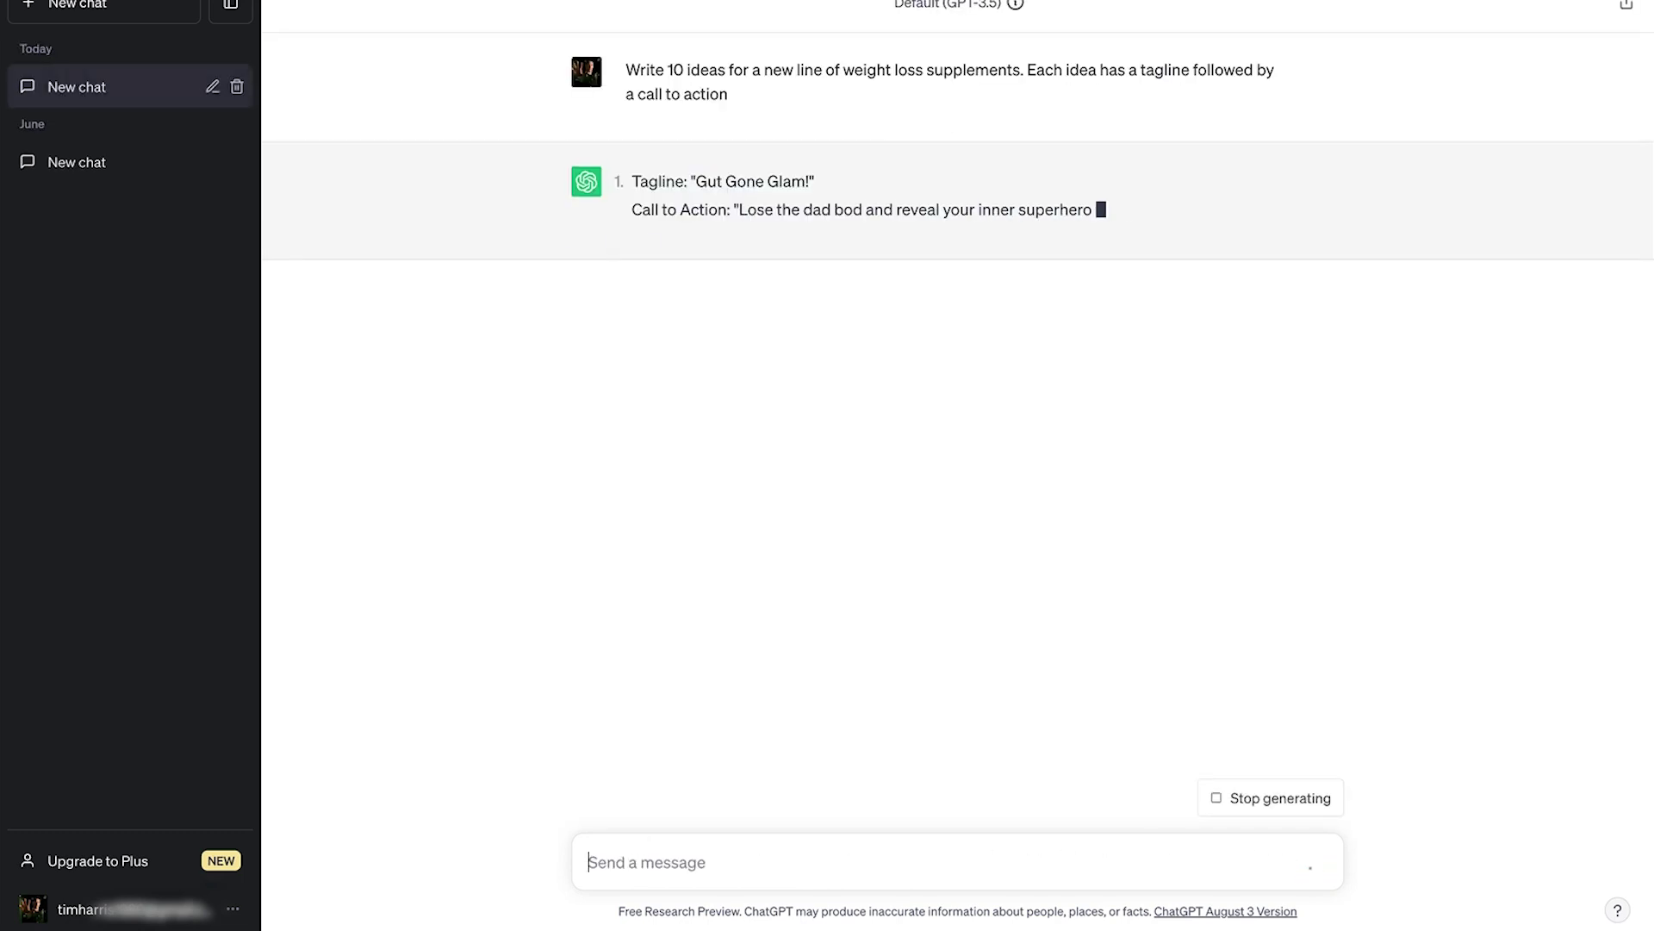